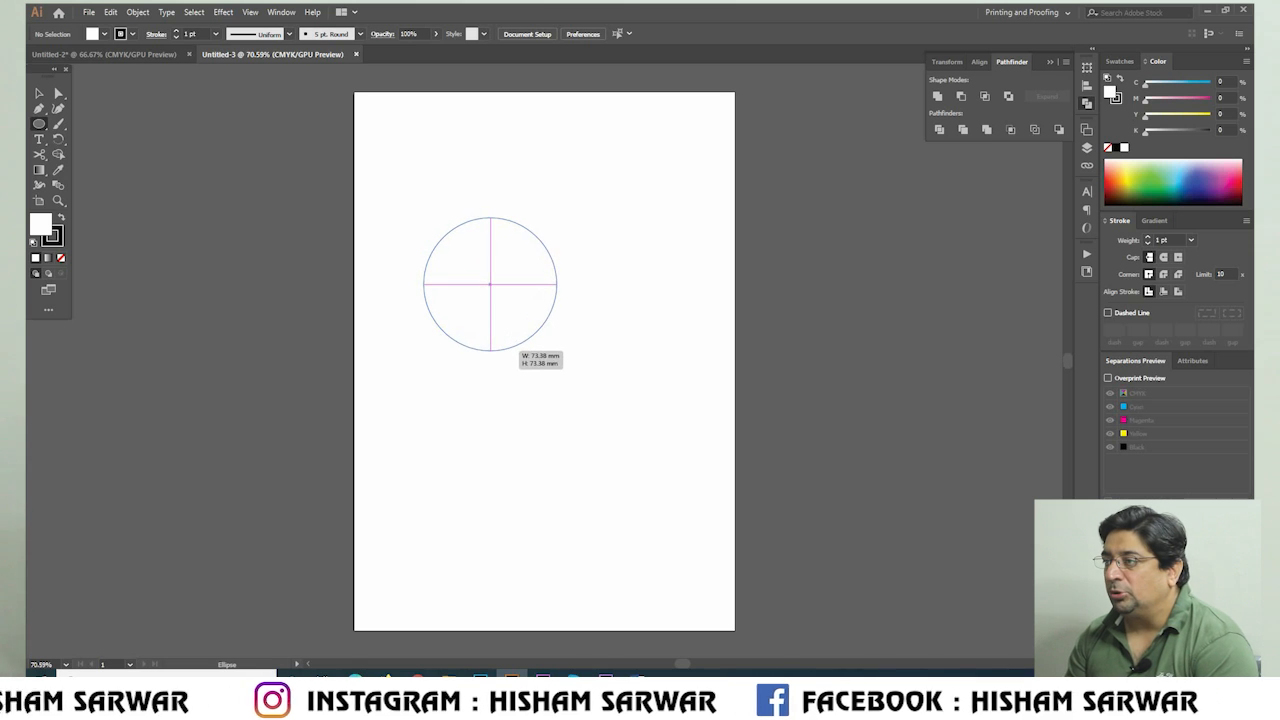
Duplicate the circle about 33 mm to its right and unite the two overlapping circles into one shape.
key(v)
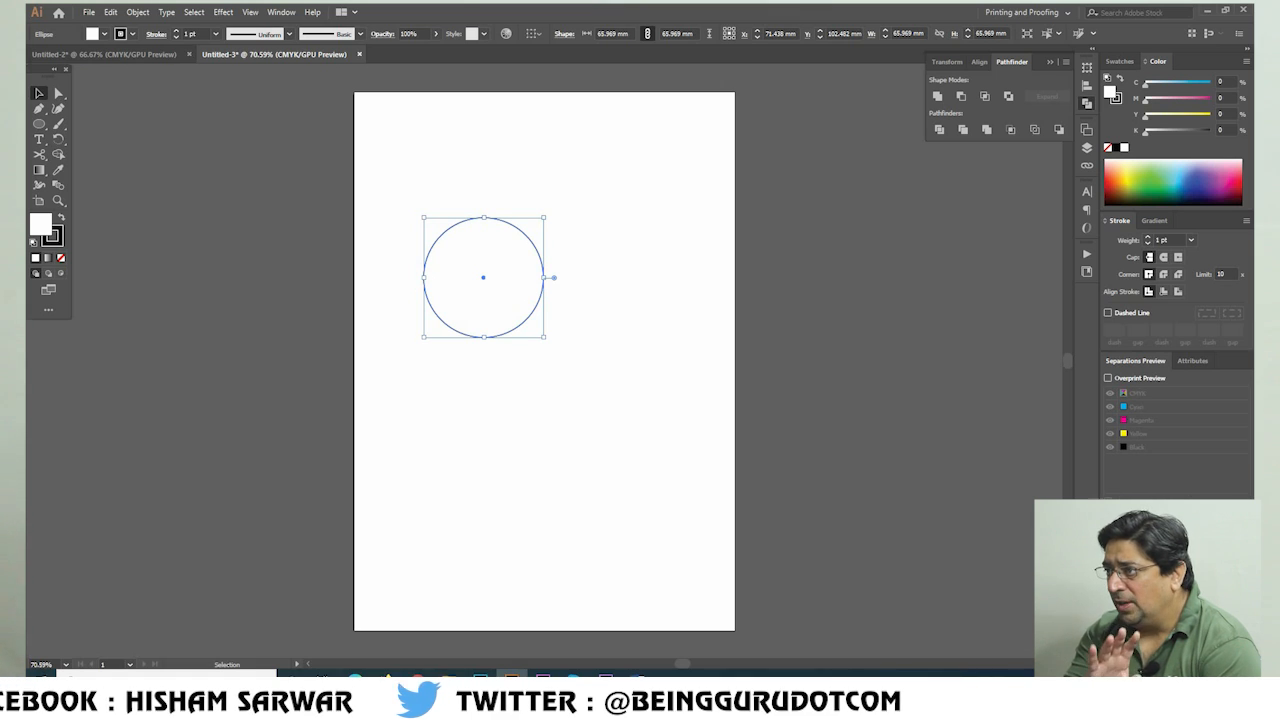
drag(545, 277, 603, 276)
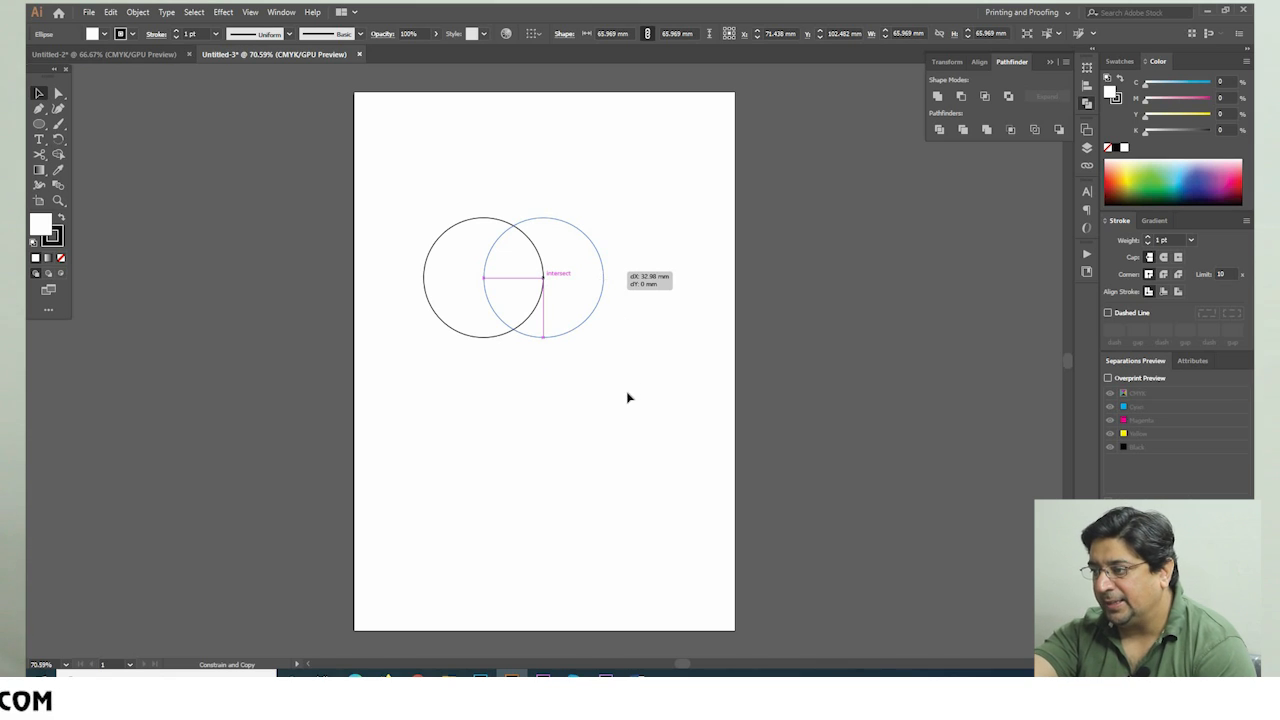
drag(603, 276, 603, 277)
click(530, 252)
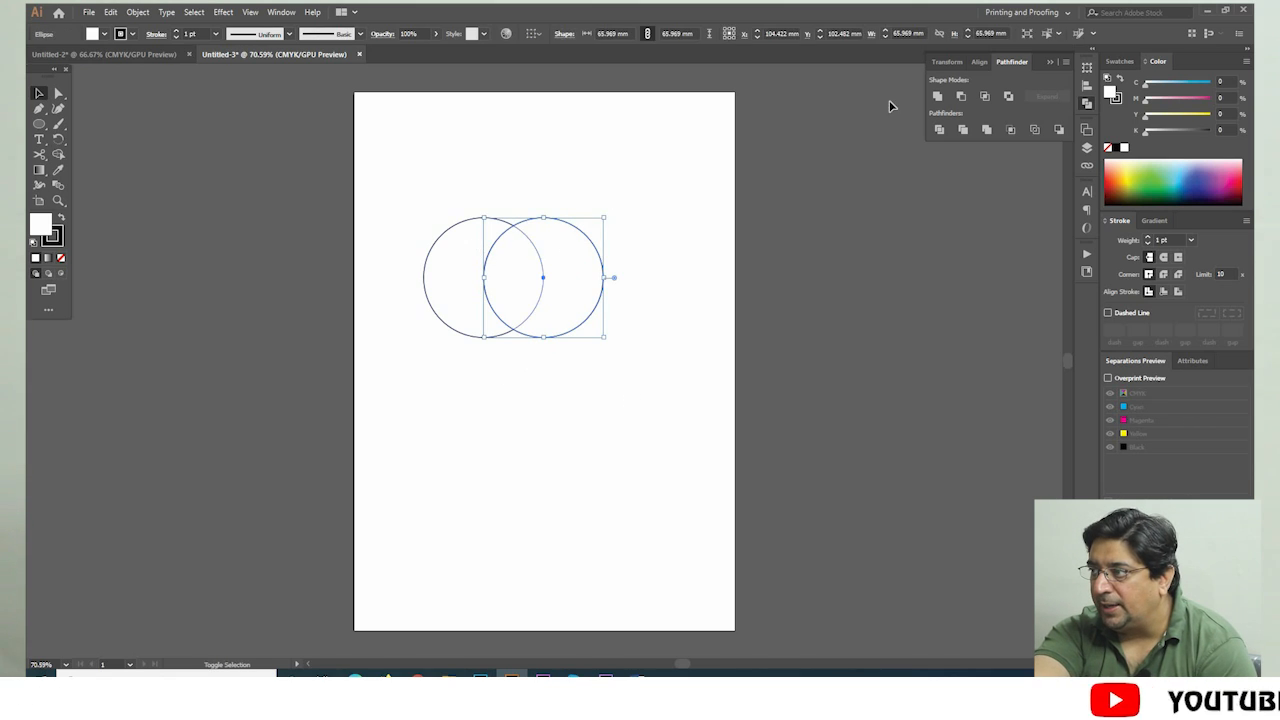
key(ctrl+a)
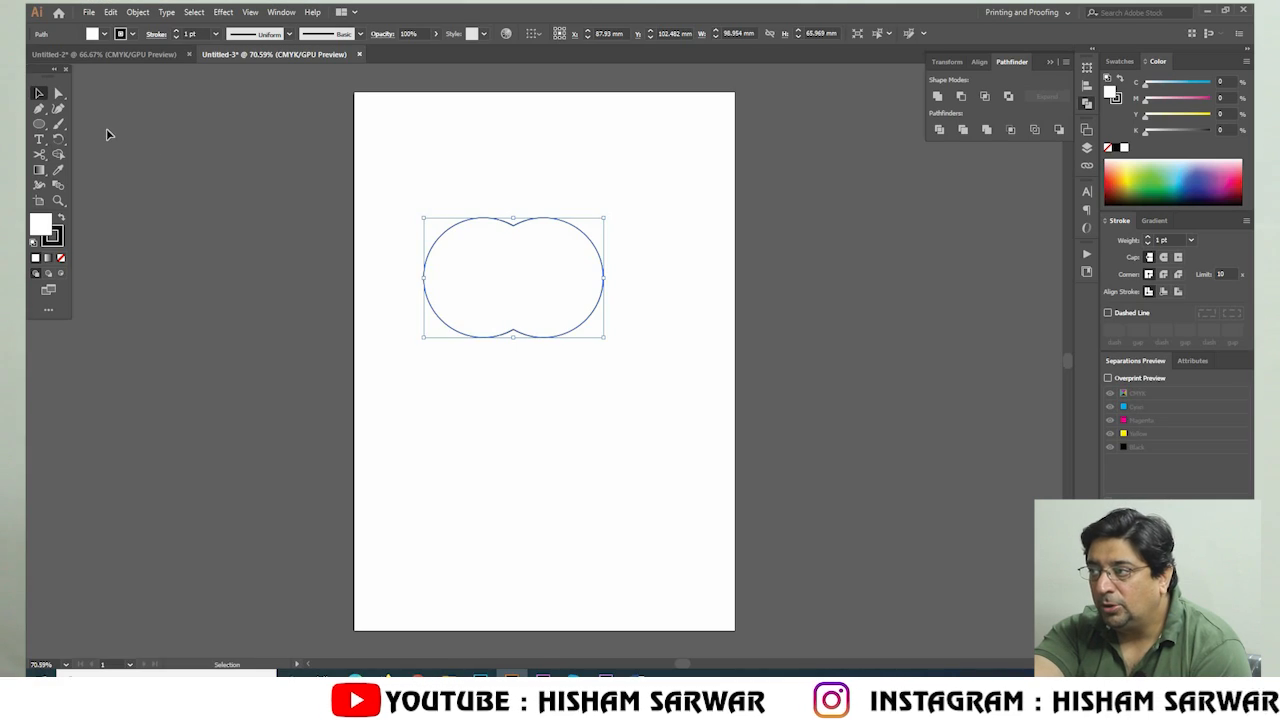
click(104, 128)
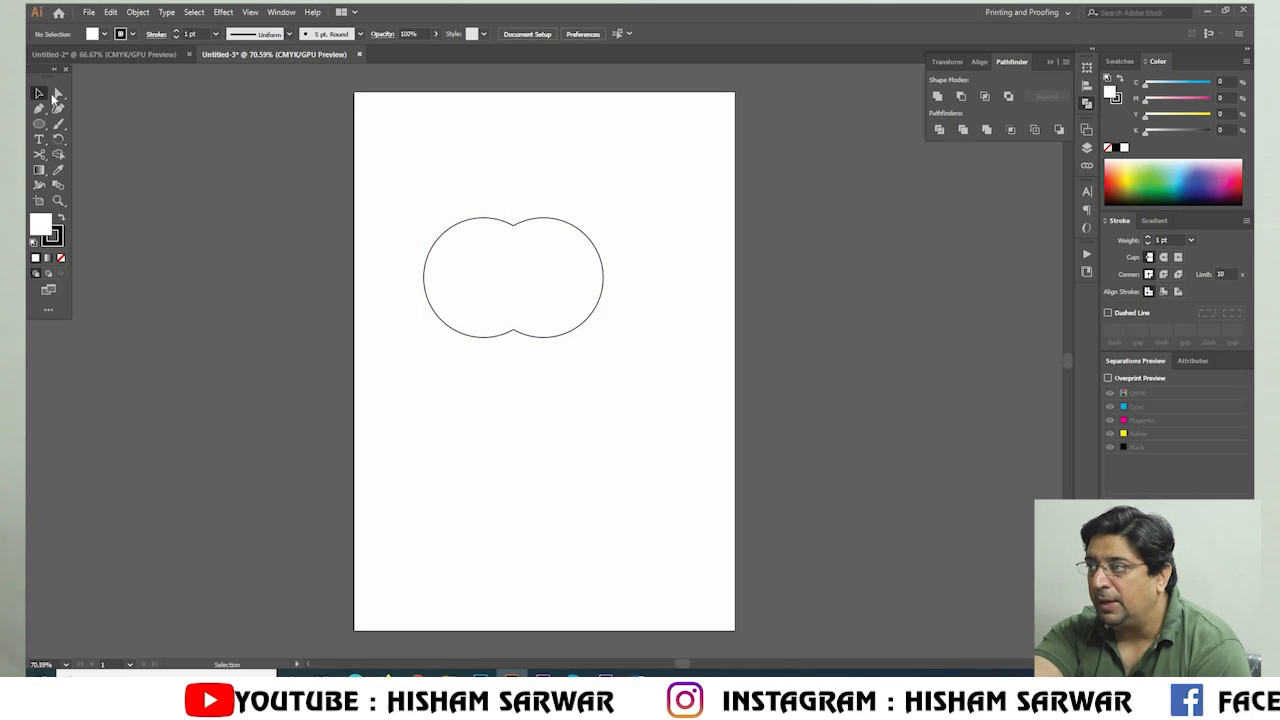
Lower the bottom anchor points of the united shape by about 18 mm to form the apple's tapered base.
click(58, 94)
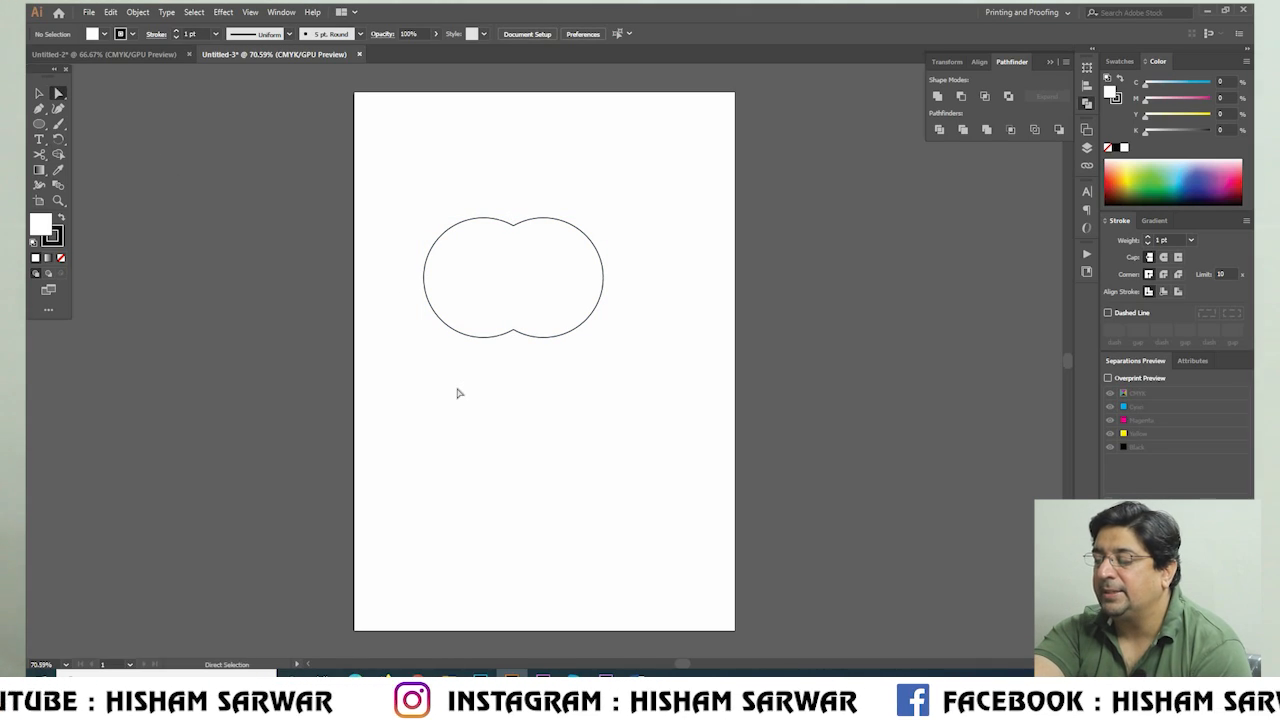
drag(462, 380, 552, 338)
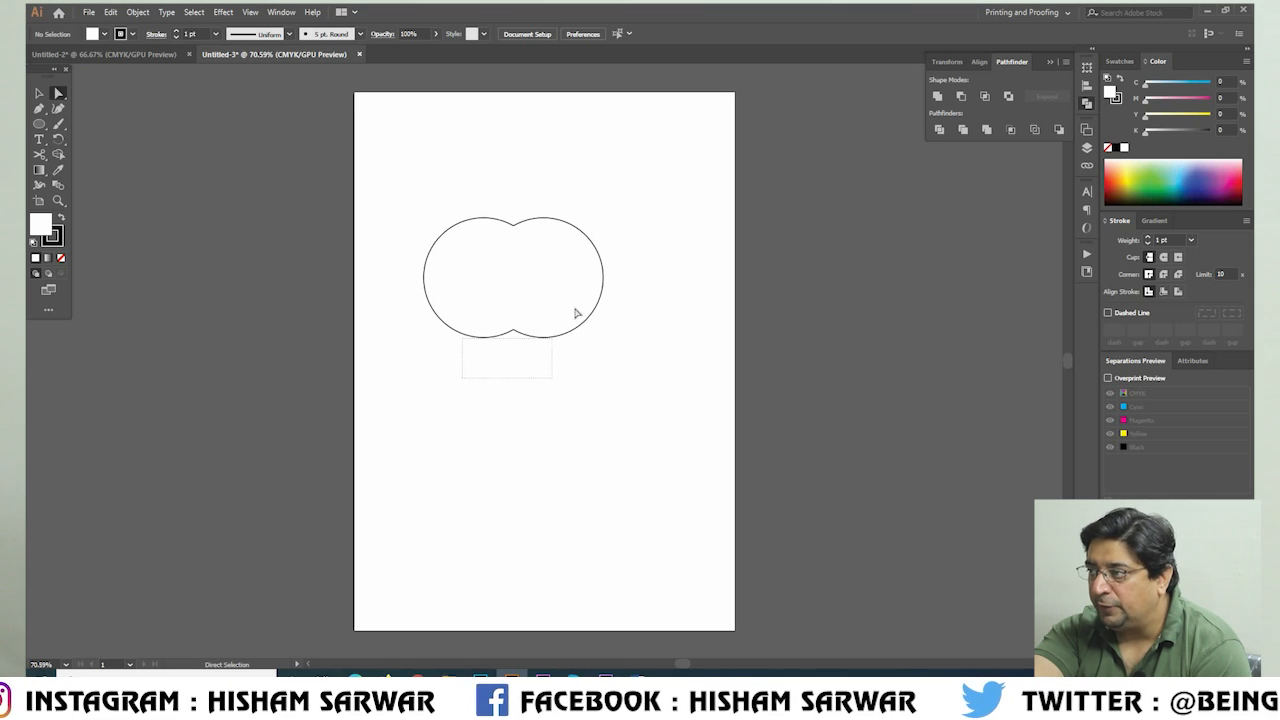
click(512, 334)
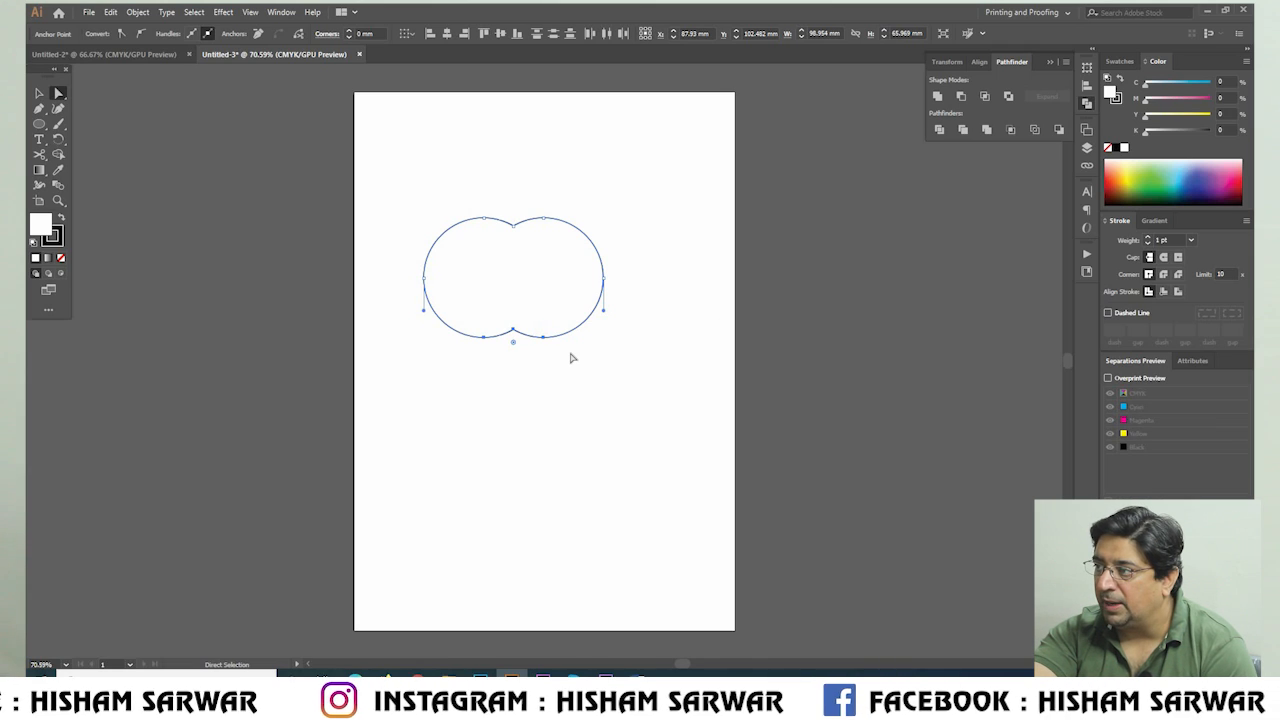
key(Down)
key(Down)
key(Down)
key(Down)
key(Down)
key(Down)
key(Down)
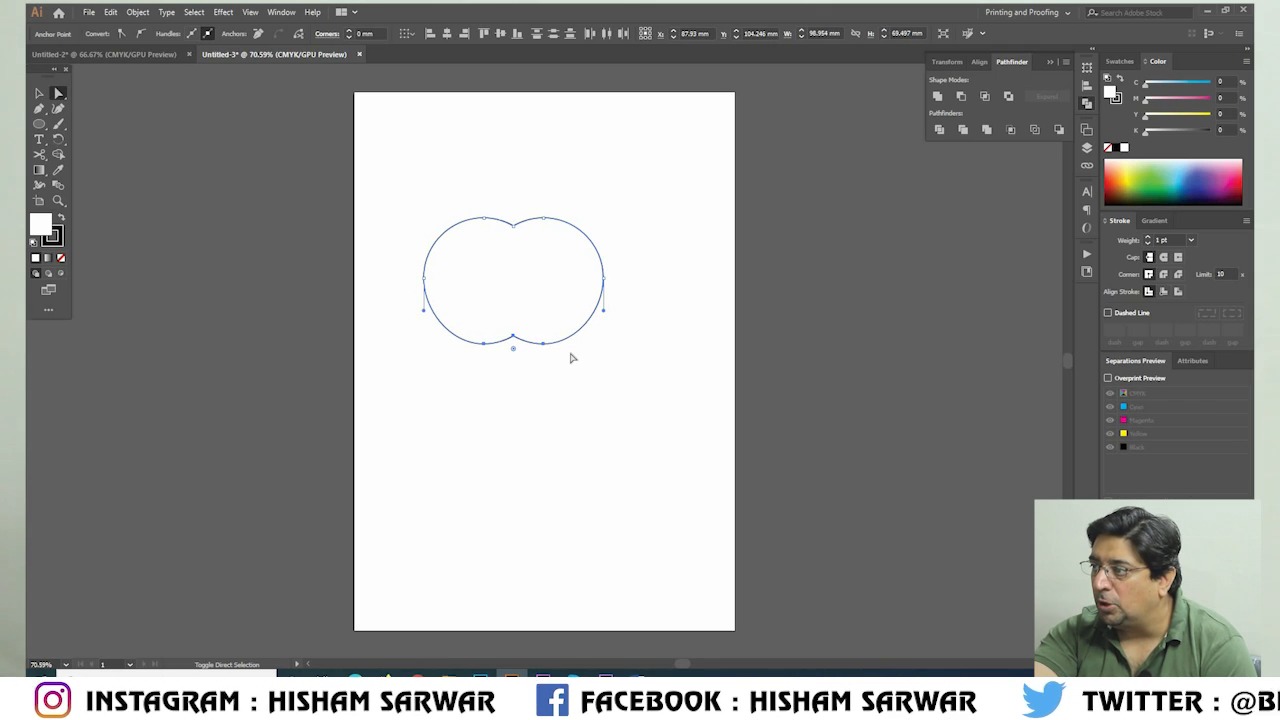
key(Down)
key(Down)
key(Down)
key(Down)
key(Down)
key(Down)
key(Down)
key(Down)
key(Down)
key(Down)
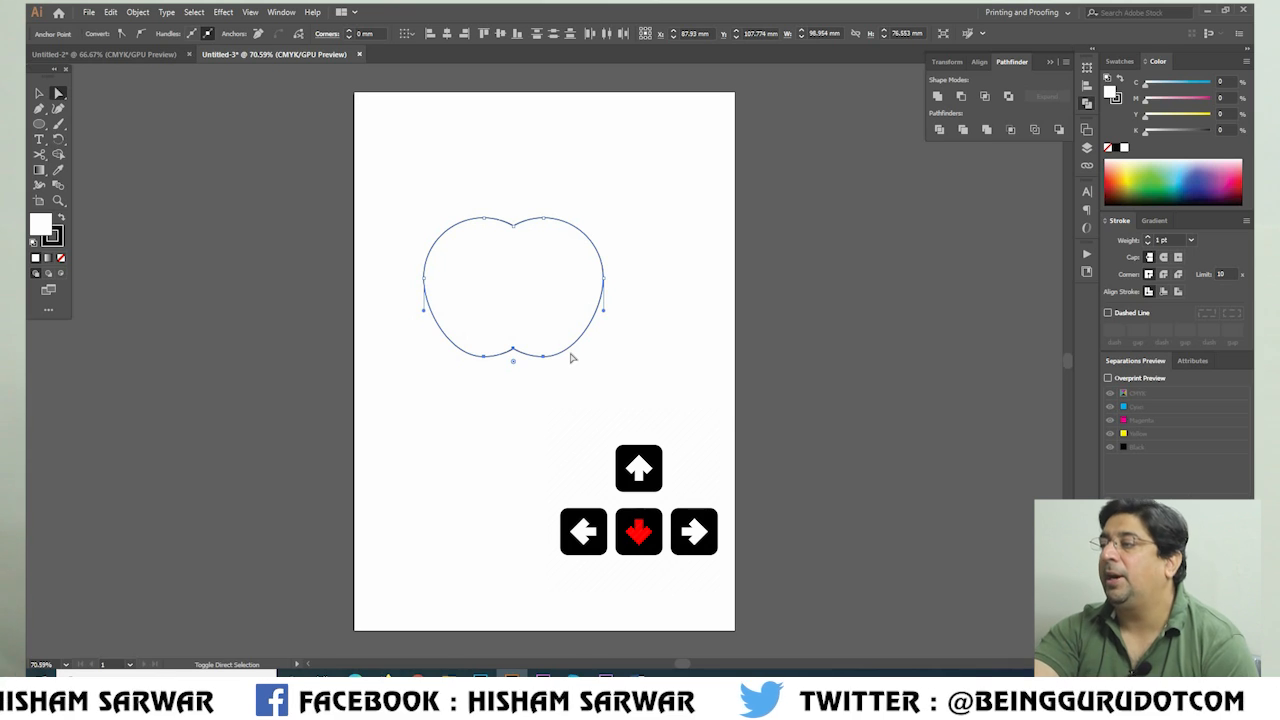
key(Down)
key(Down)
key(Down)
key(Down)
key(Down)
key(Down)
key(Down)
key(Down)
key(Down)
key(Down)
key(Down)
key(Down)
key(Down)
key(Down)
key(Down)
key(Down)
key(Down)
key(Down)
key(Down)
key(Down)
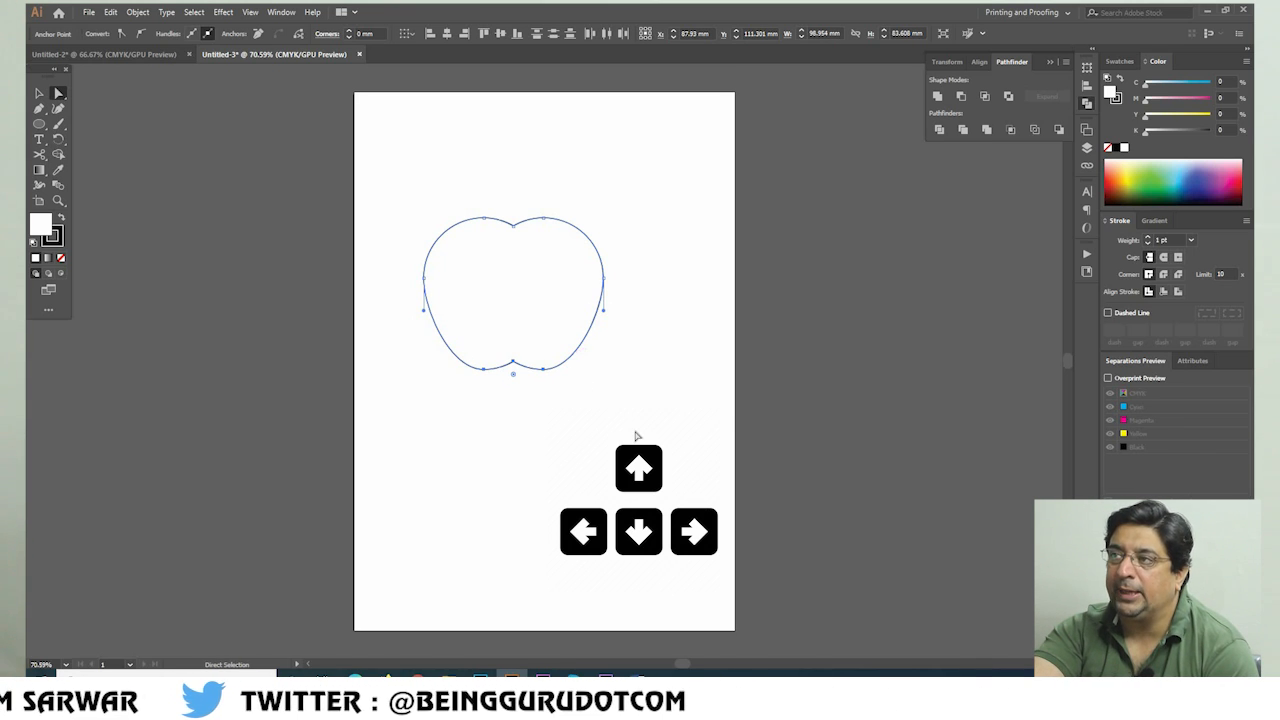
click(267, 149)
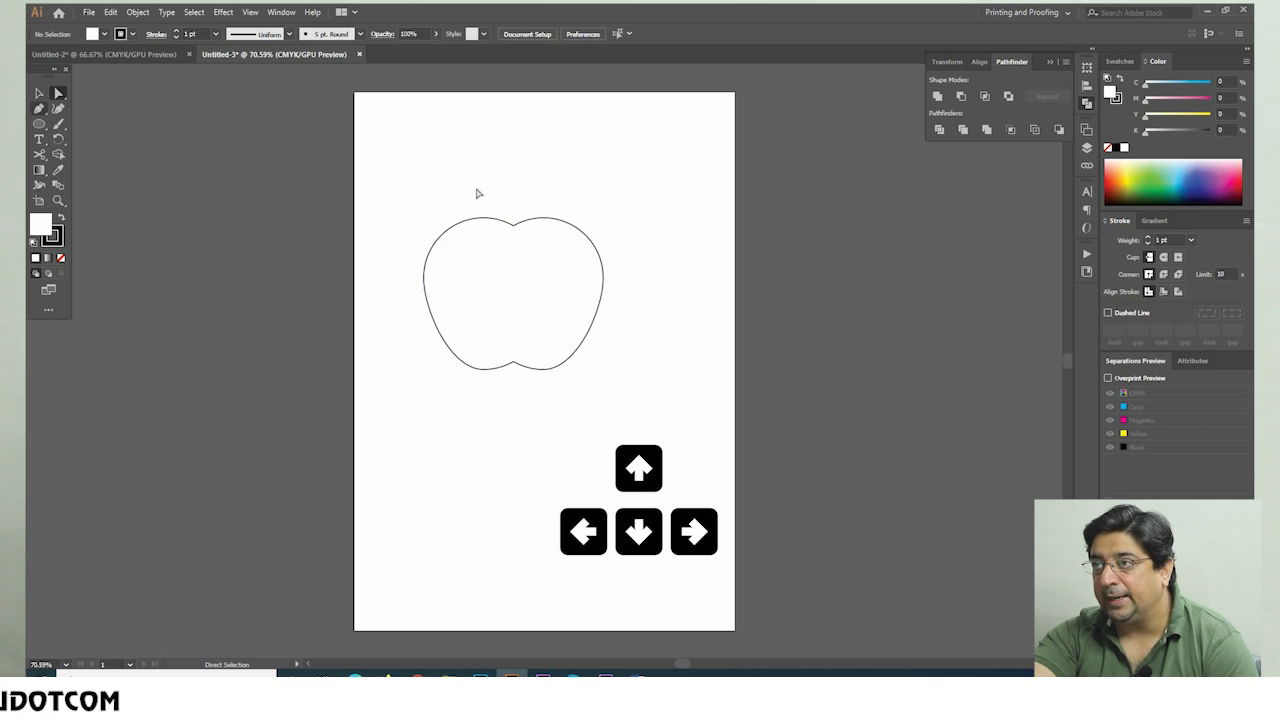
Raise the apple's top anchor points by about 3.5 mm and shift the whole shape about 3 mm to the right.
click(575, 250)
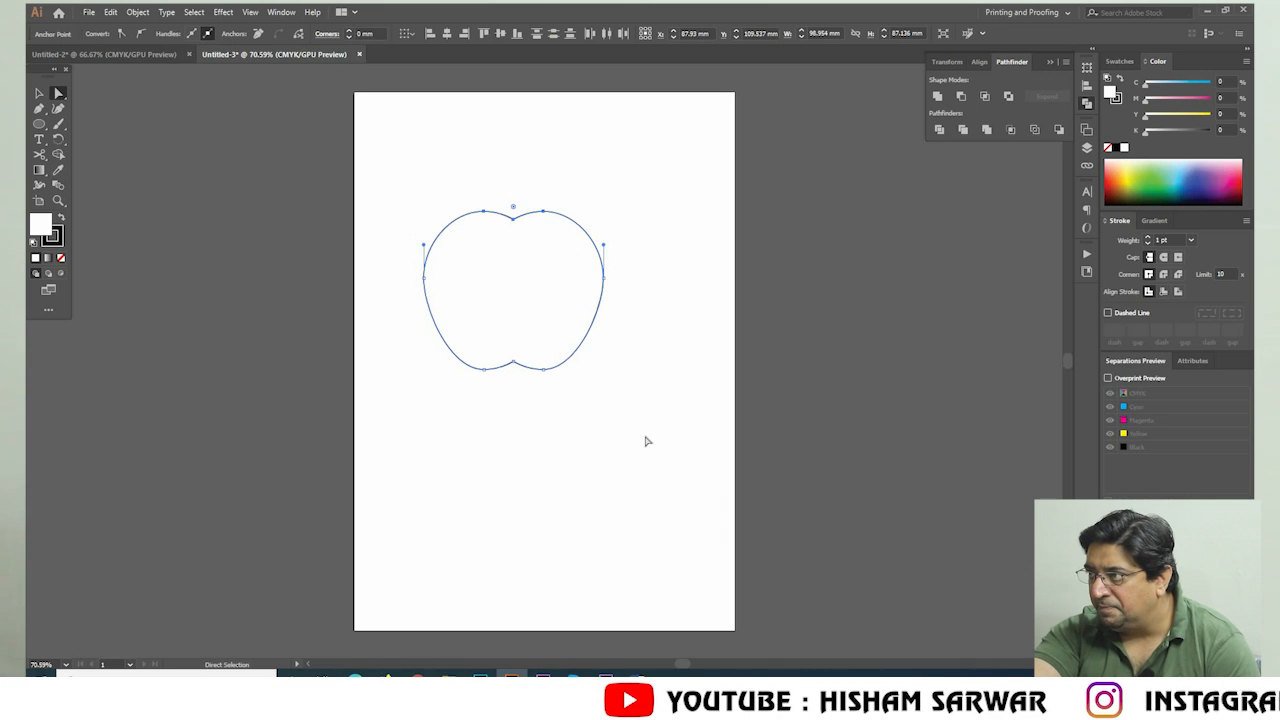
click(123, 151)
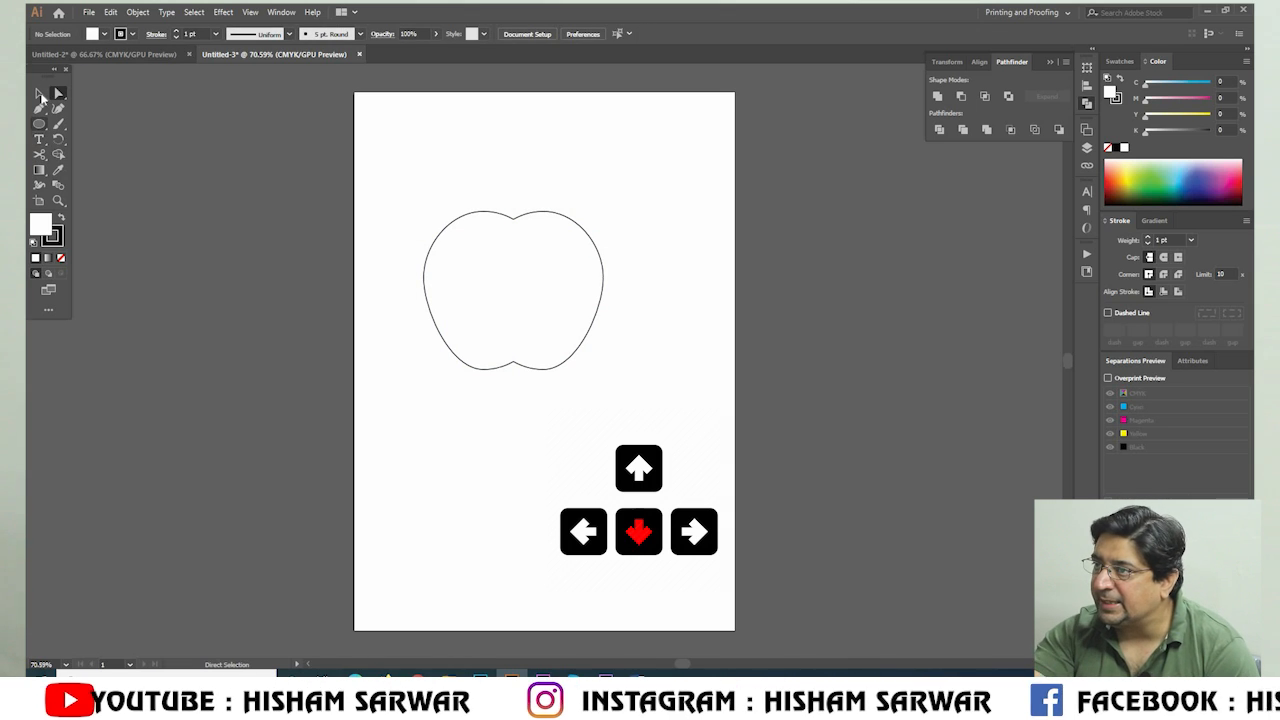
key(v)
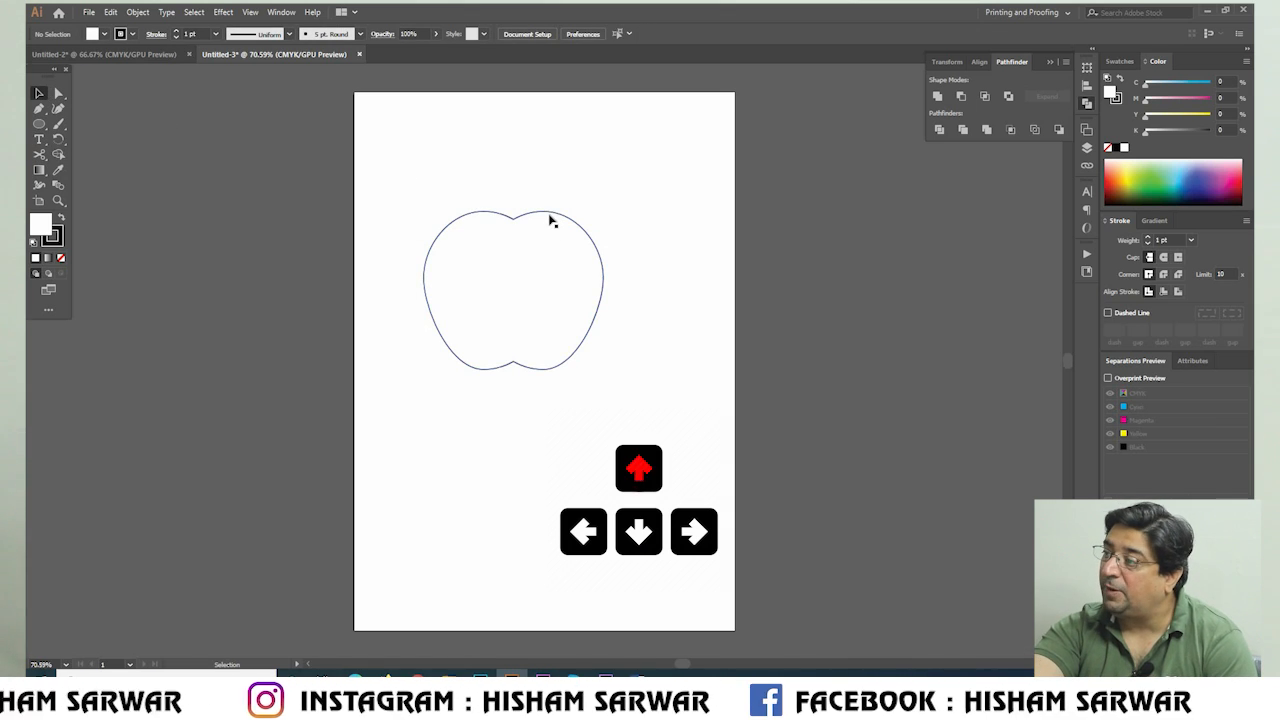
drag(559, 220, 566, 220)
click(500, 443)
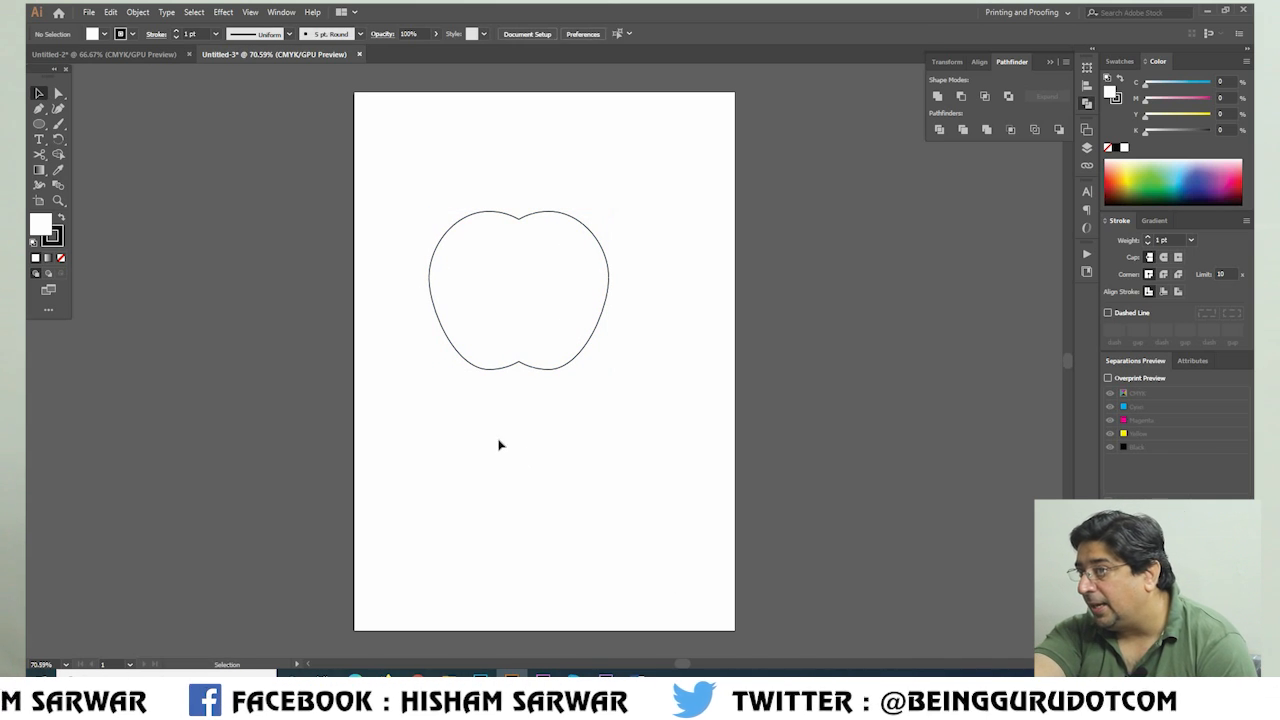
Draw a circle about 35 mm across over the upper part of the apple's right edge.
key(l)
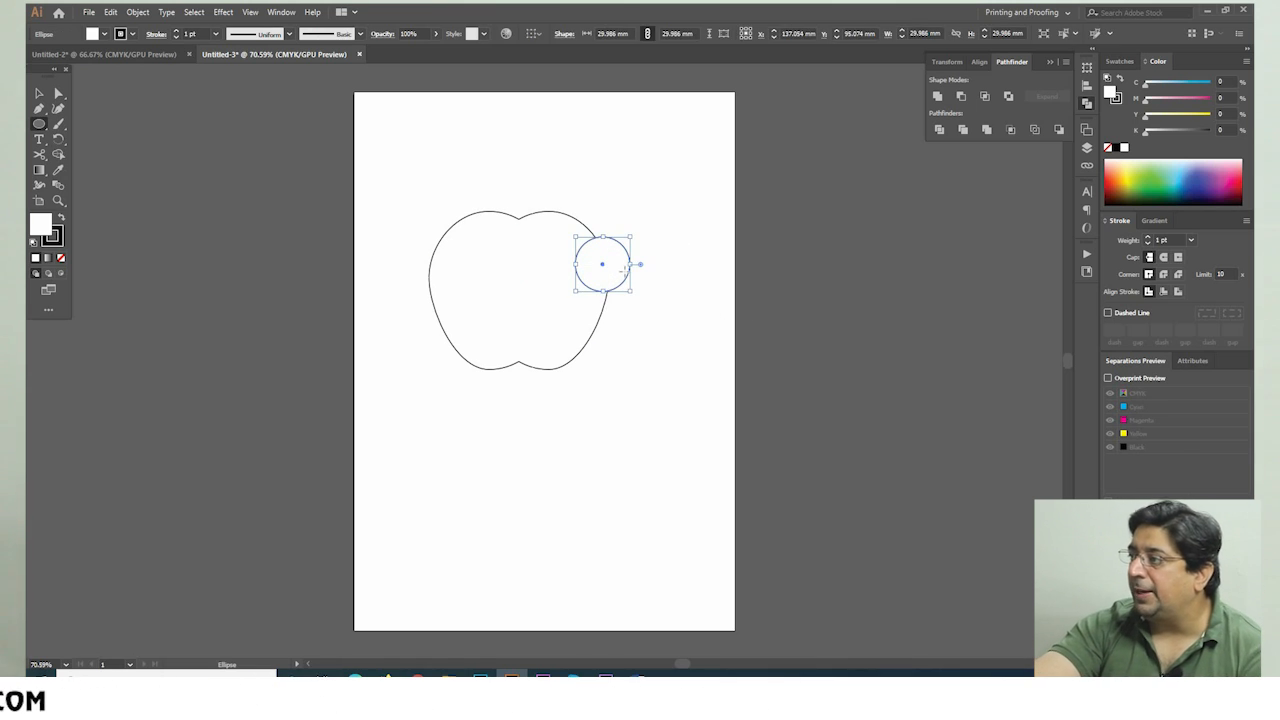
key(v)
drag(642, 303, 642, 300)
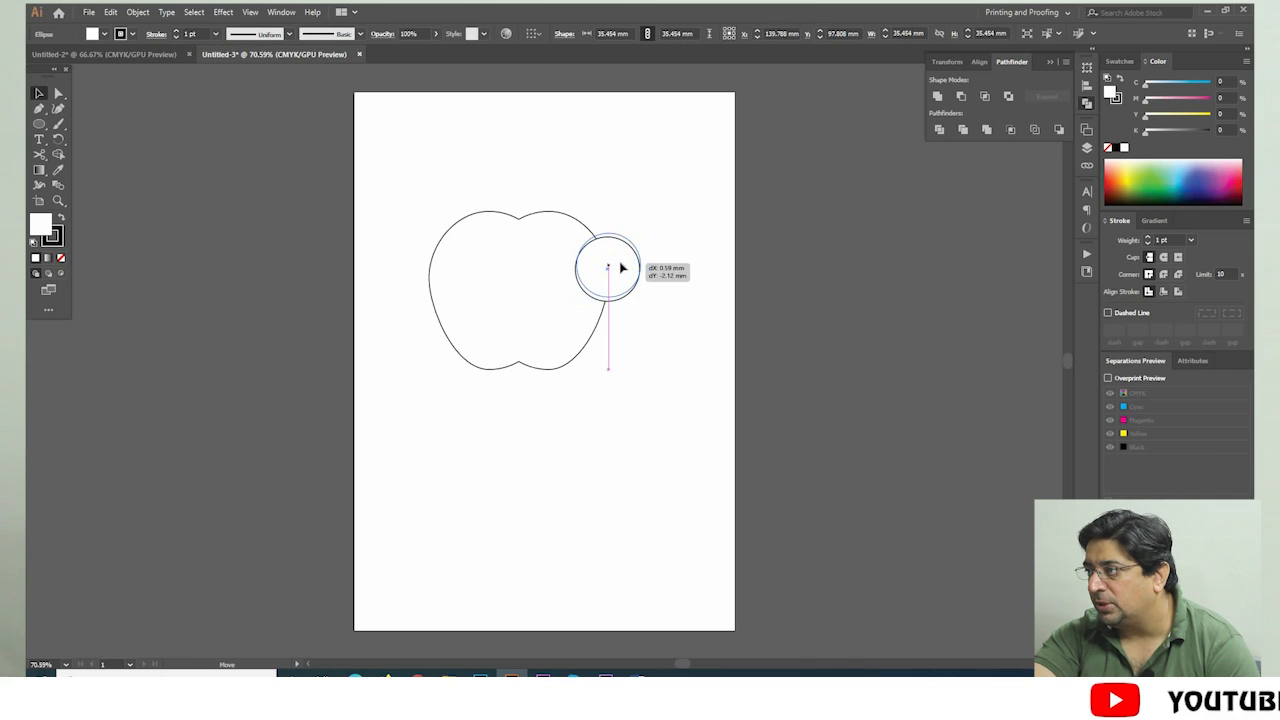
Subtract the small circle from the apple with Minus Front to cut out the bite.
shift+click(507, 215)
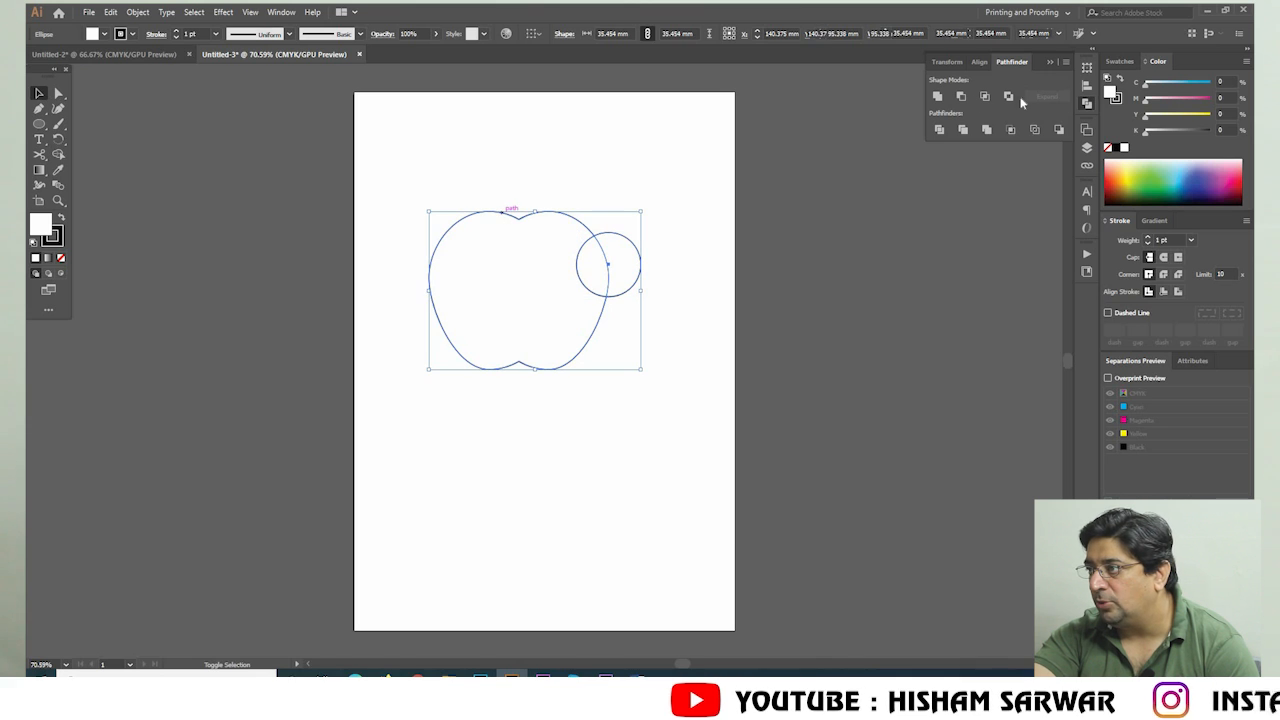
click(961, 97)
click(683, 414)
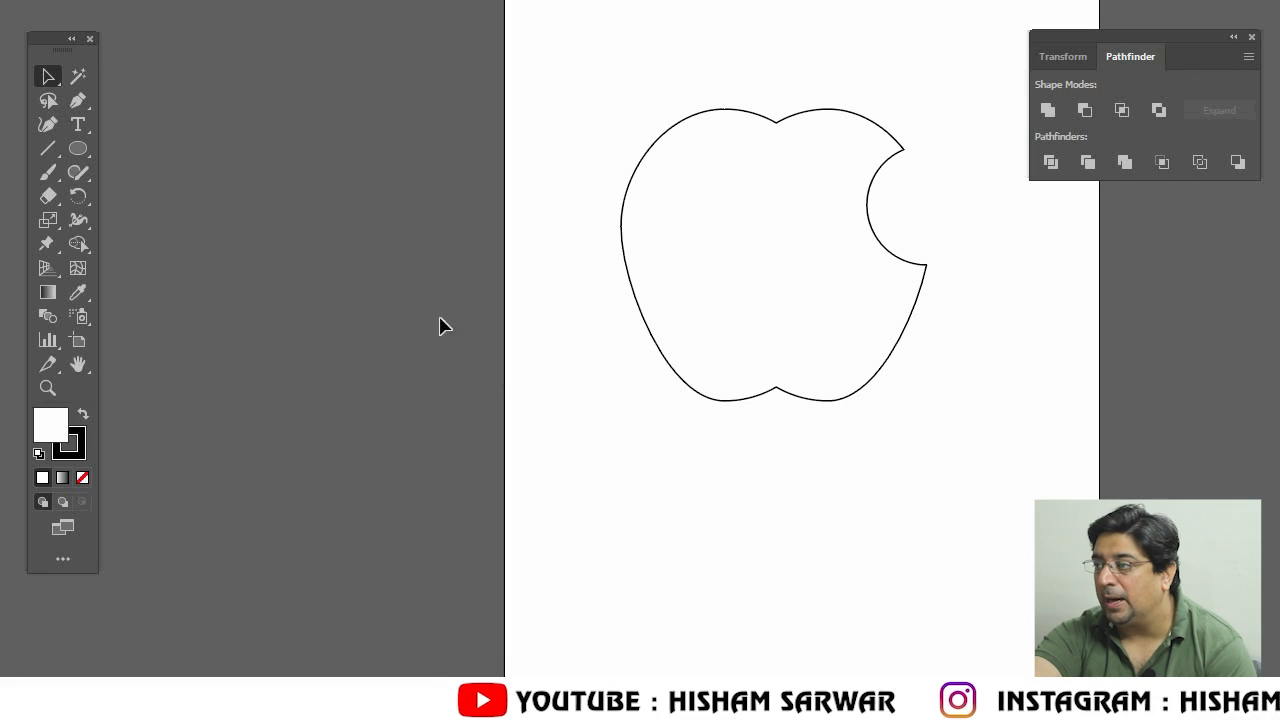
Draw the leaf's curved right edge, about 30 mm tall, with the Pen tool below the apple.
click(47, 125)
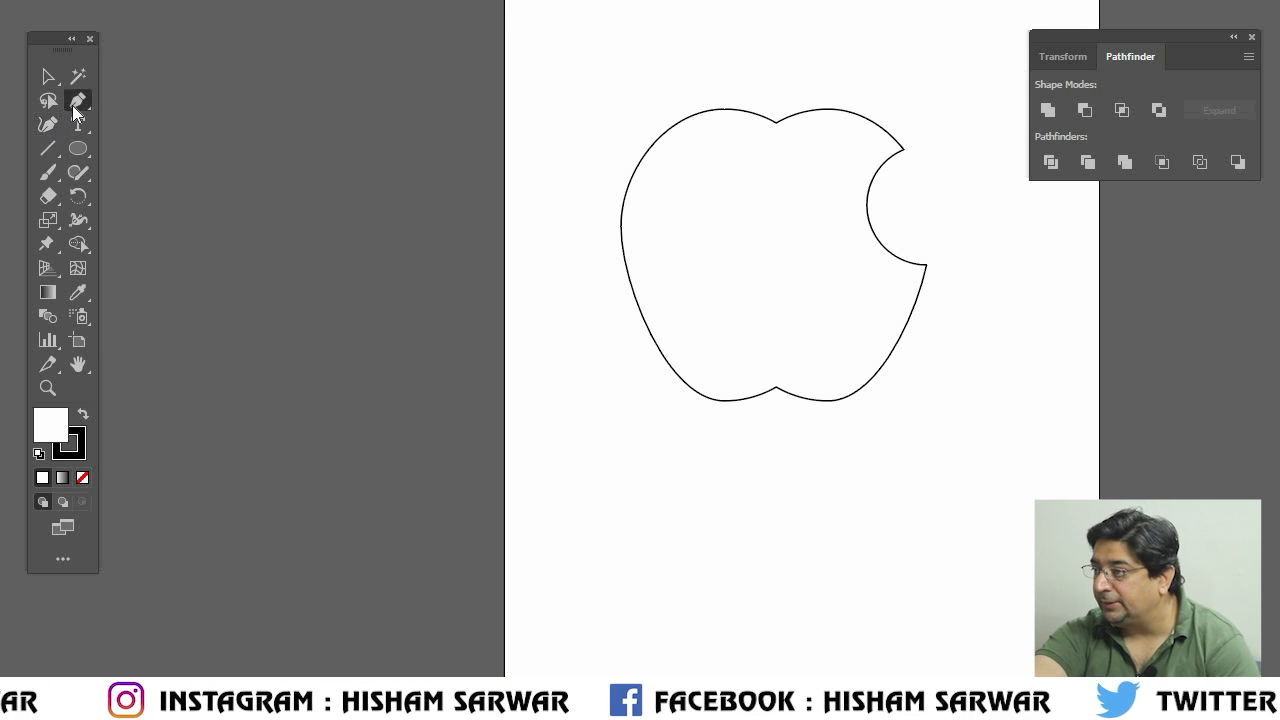
drag(77, 100, 131, 110)
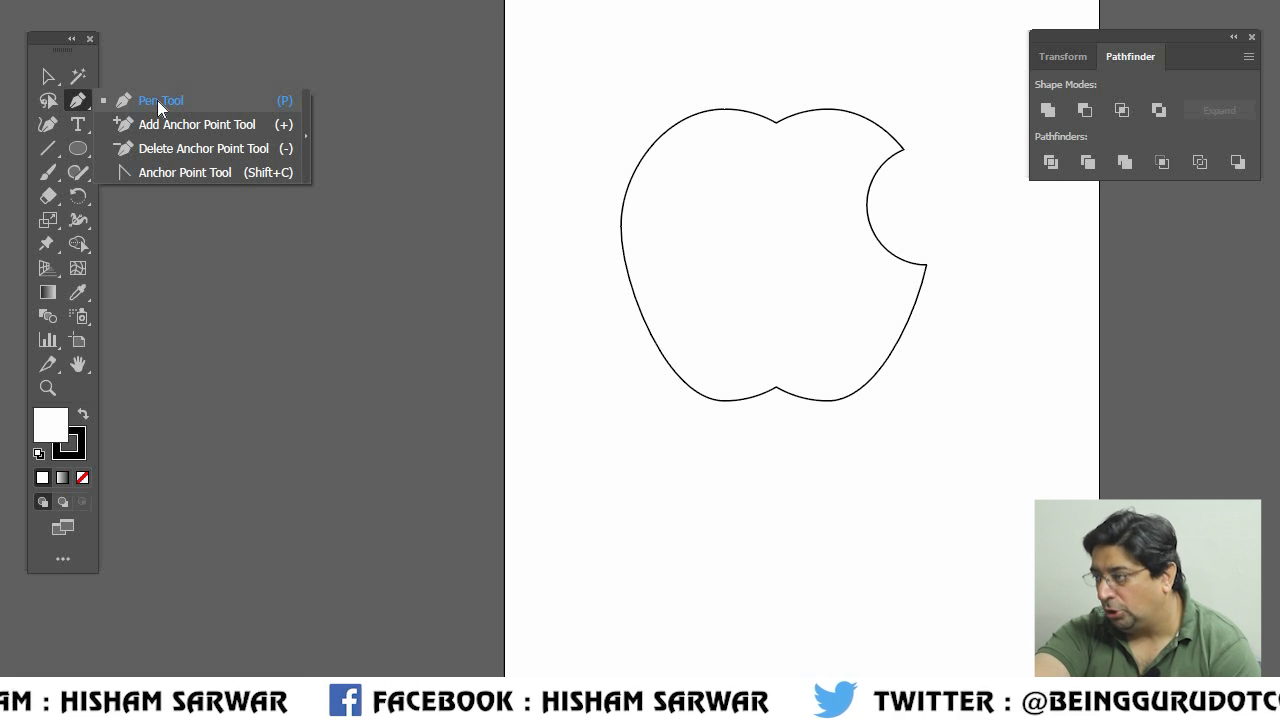
click(157, 100)
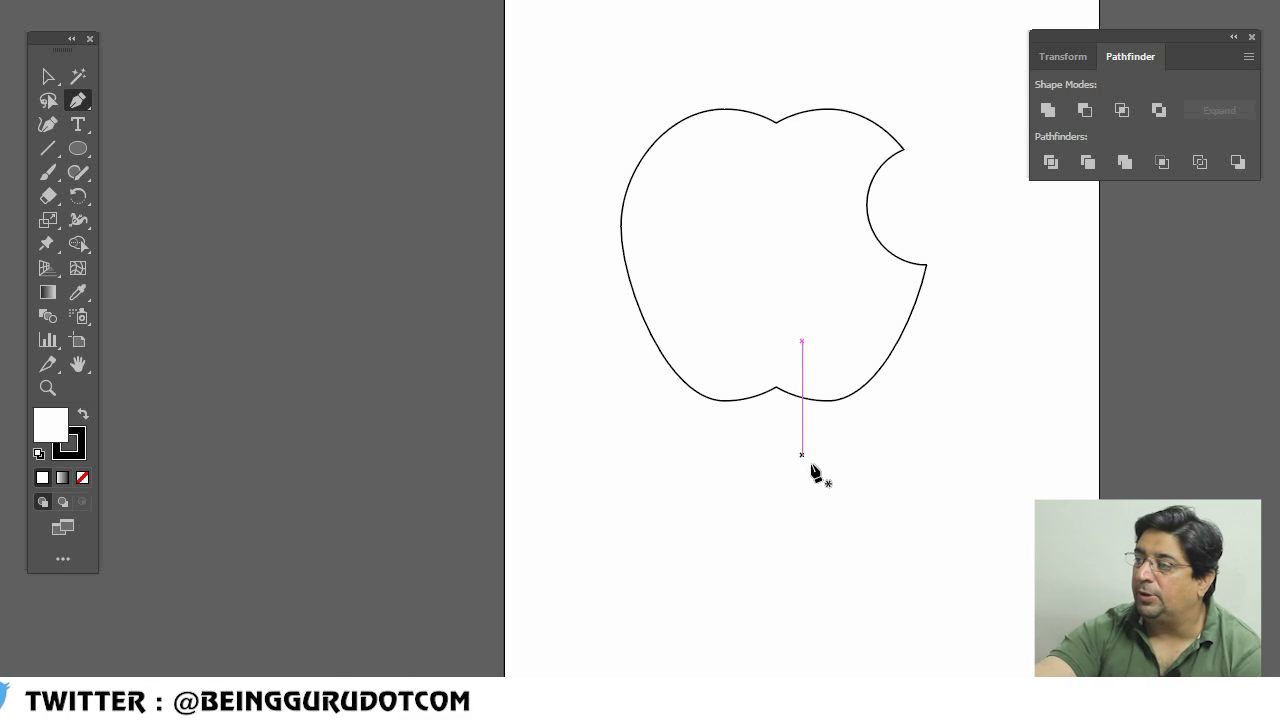
click(825, 531)
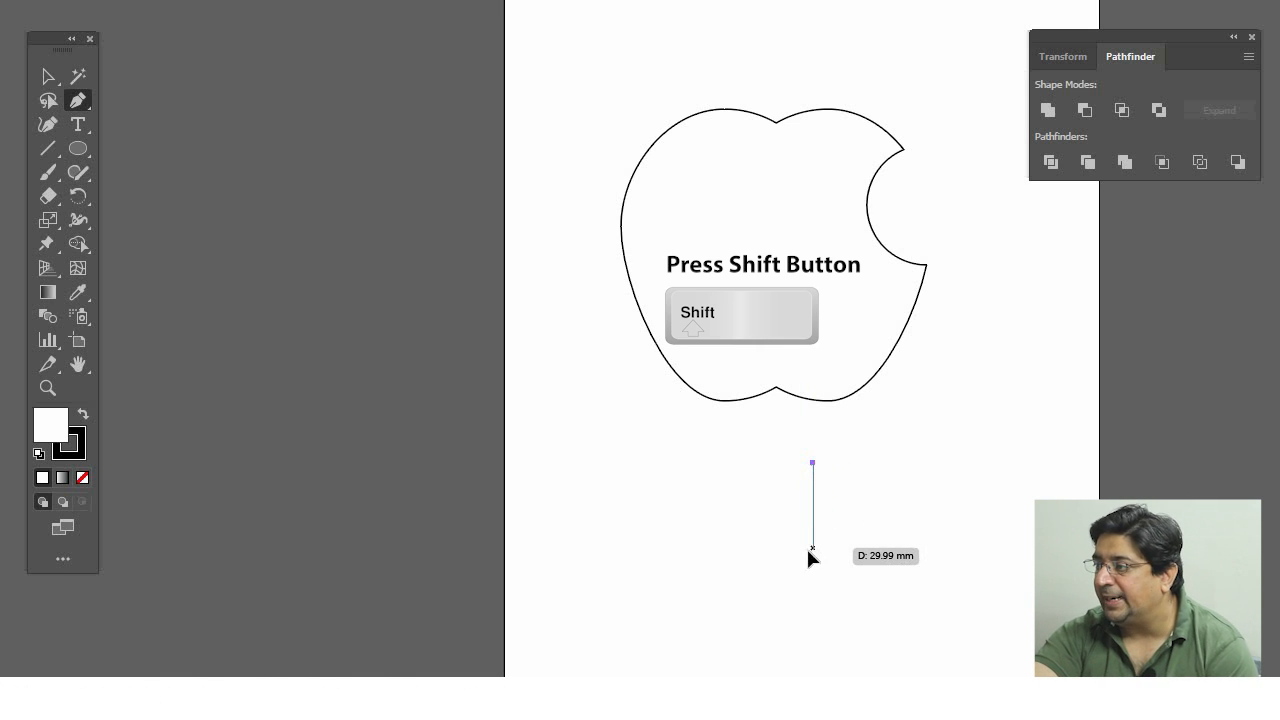
drag(812, 548, 785, 605)
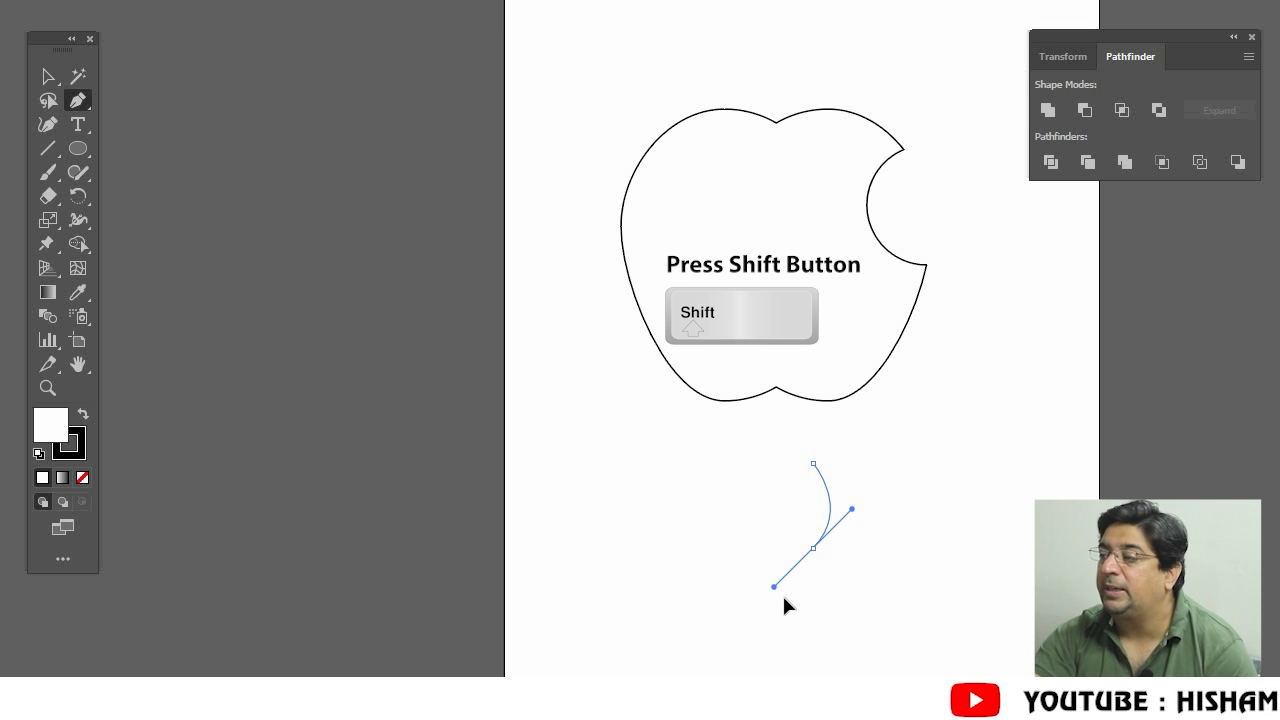
drag(784, 600, 782, 603)
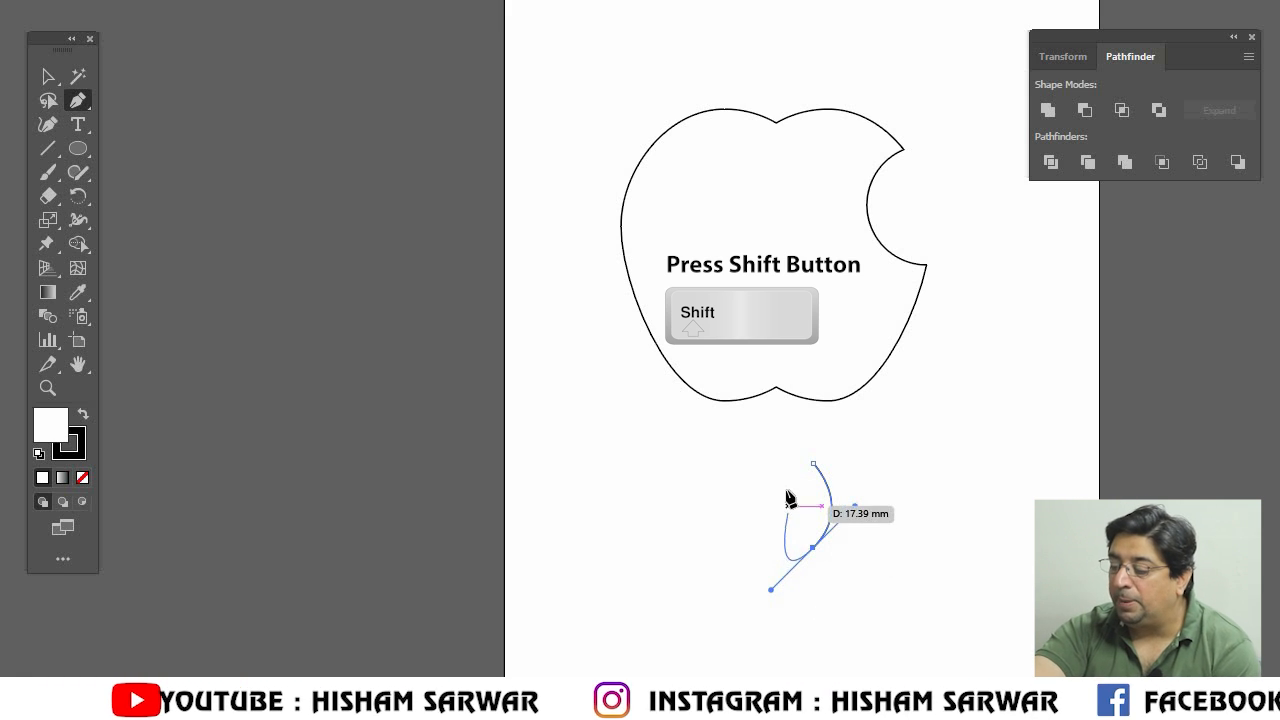
Remove the outgoing handle at the leaf's lower anchor and close the path with a curved left edge at its starting point.
click(810, 465)
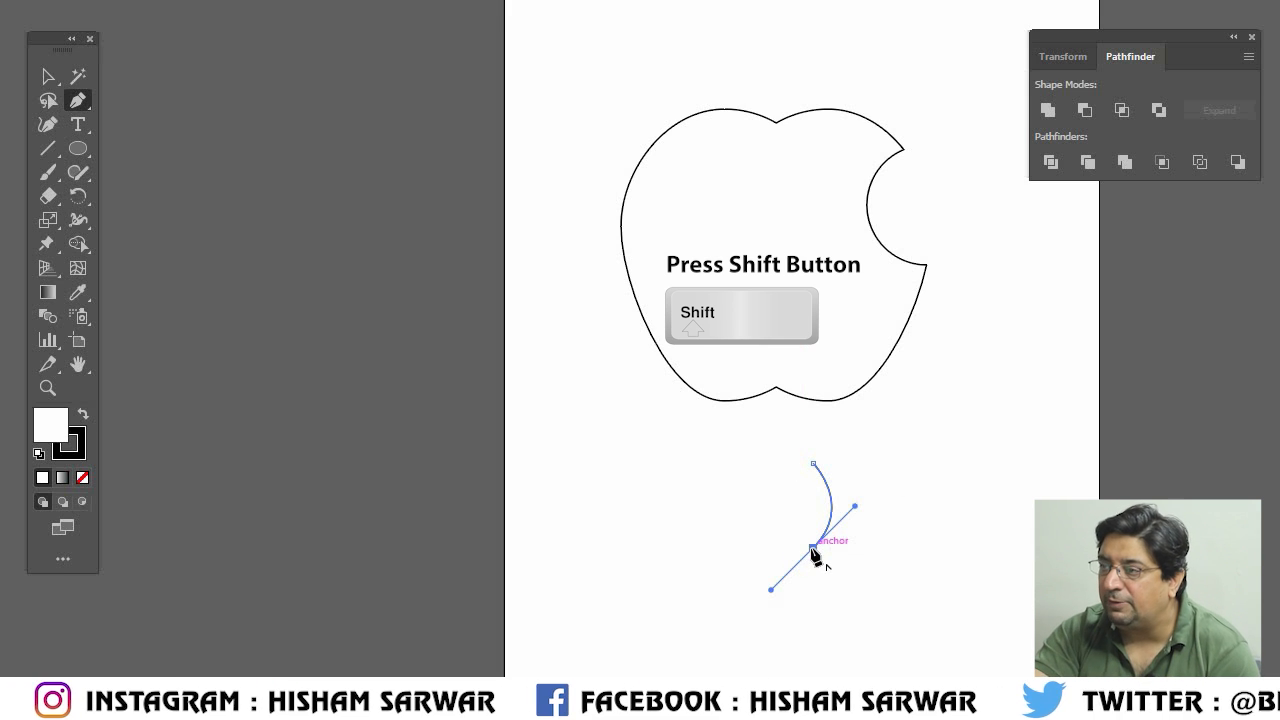
click(813, 548)
drag(812, 484, 816, 462)
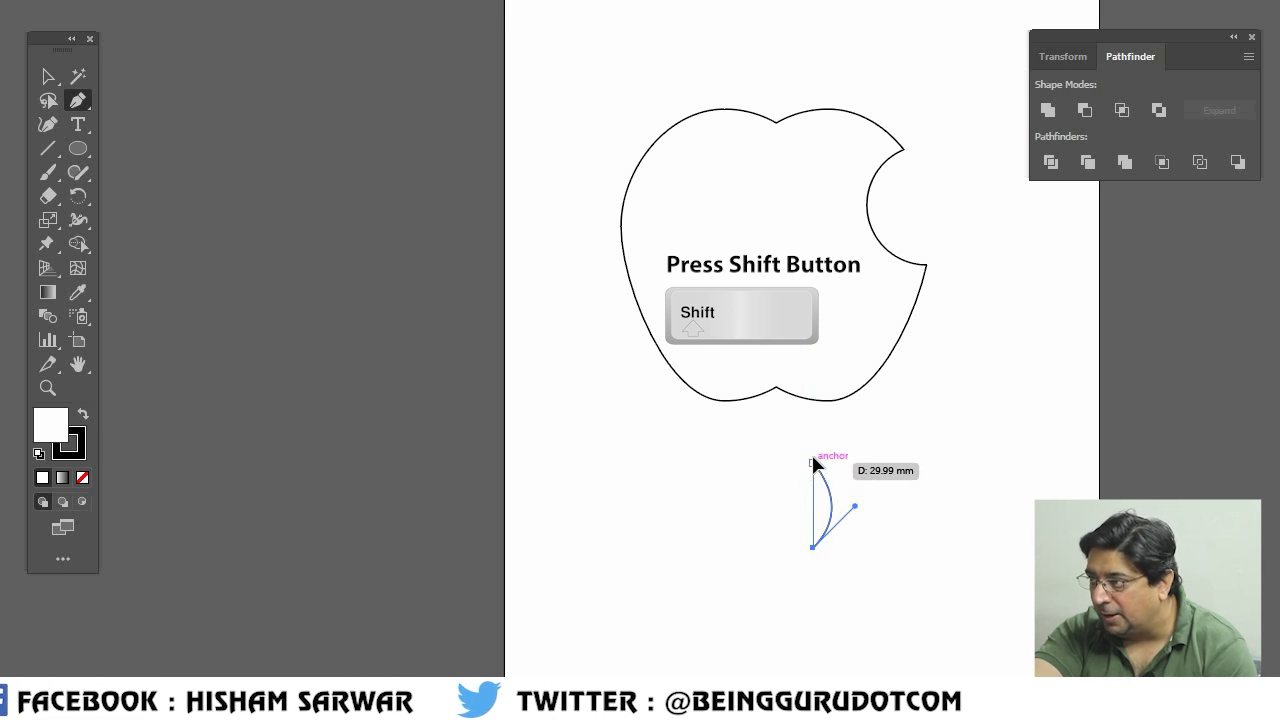
click(814, 463)
drag(844, 396, 839, 420)
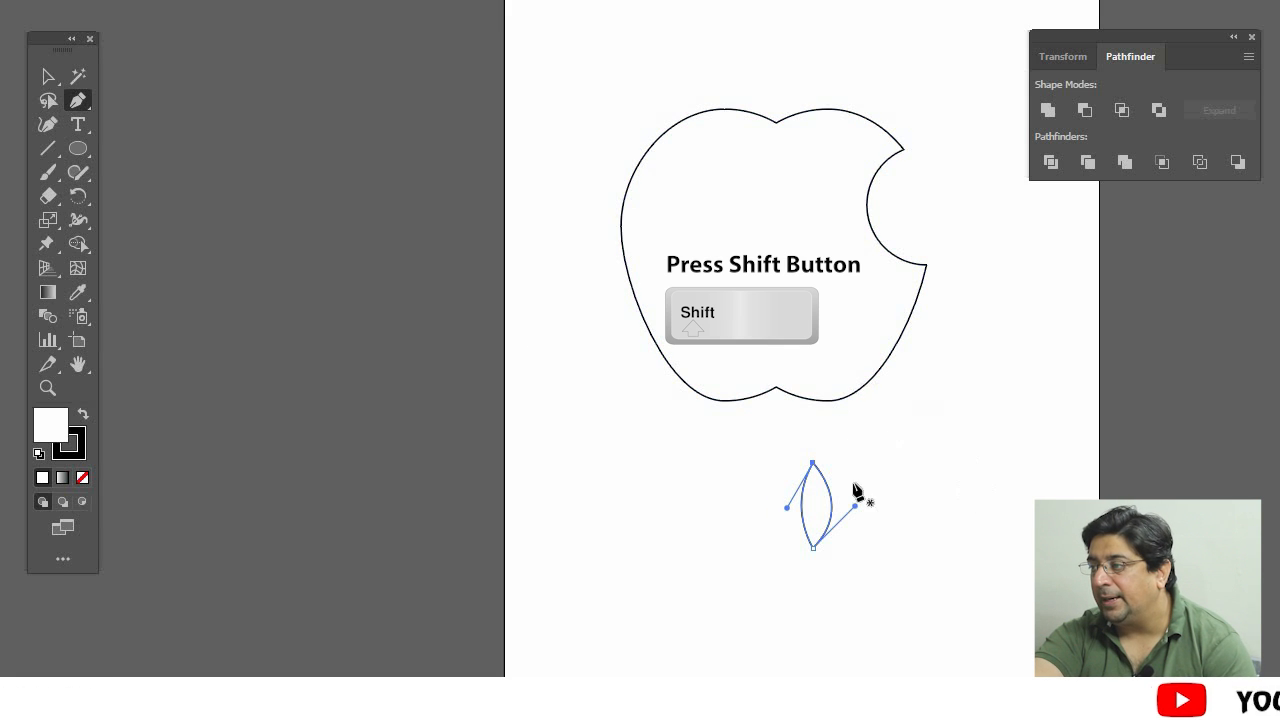
Swap the leaf's fill and stroke so it is filled black, and stretch it slightly taller.
click(48, 76)
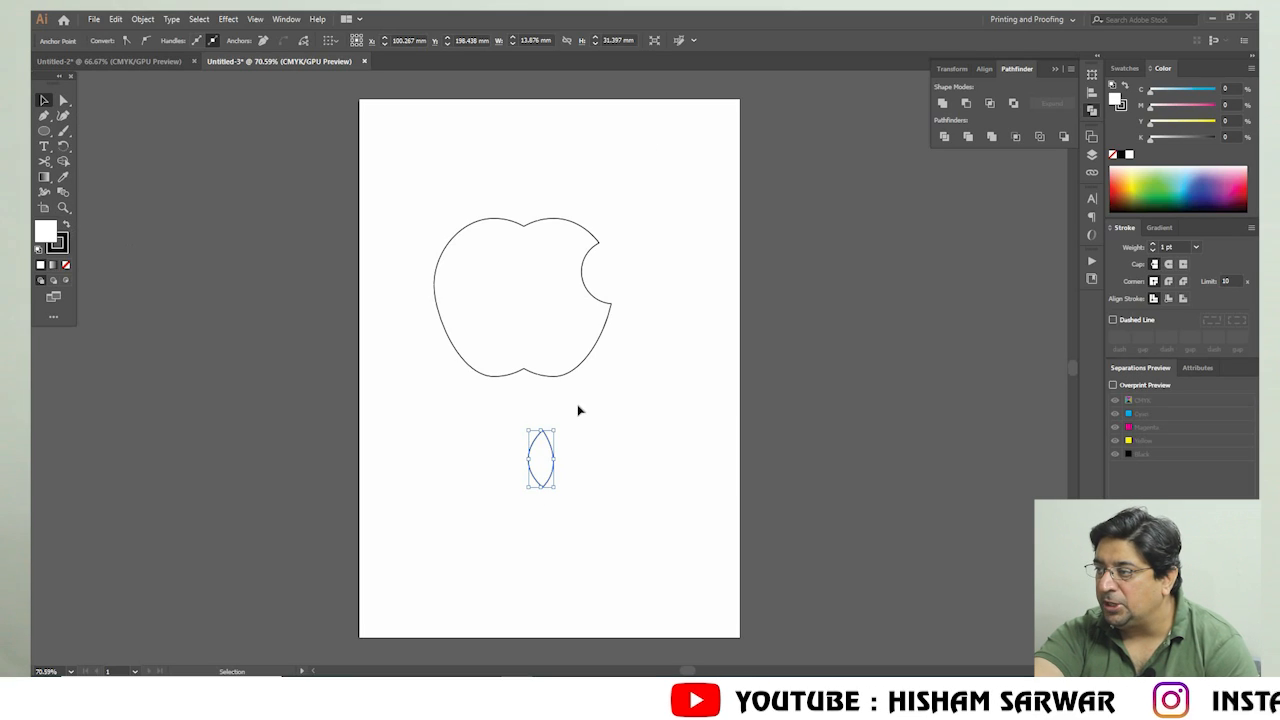
key(shift+x)
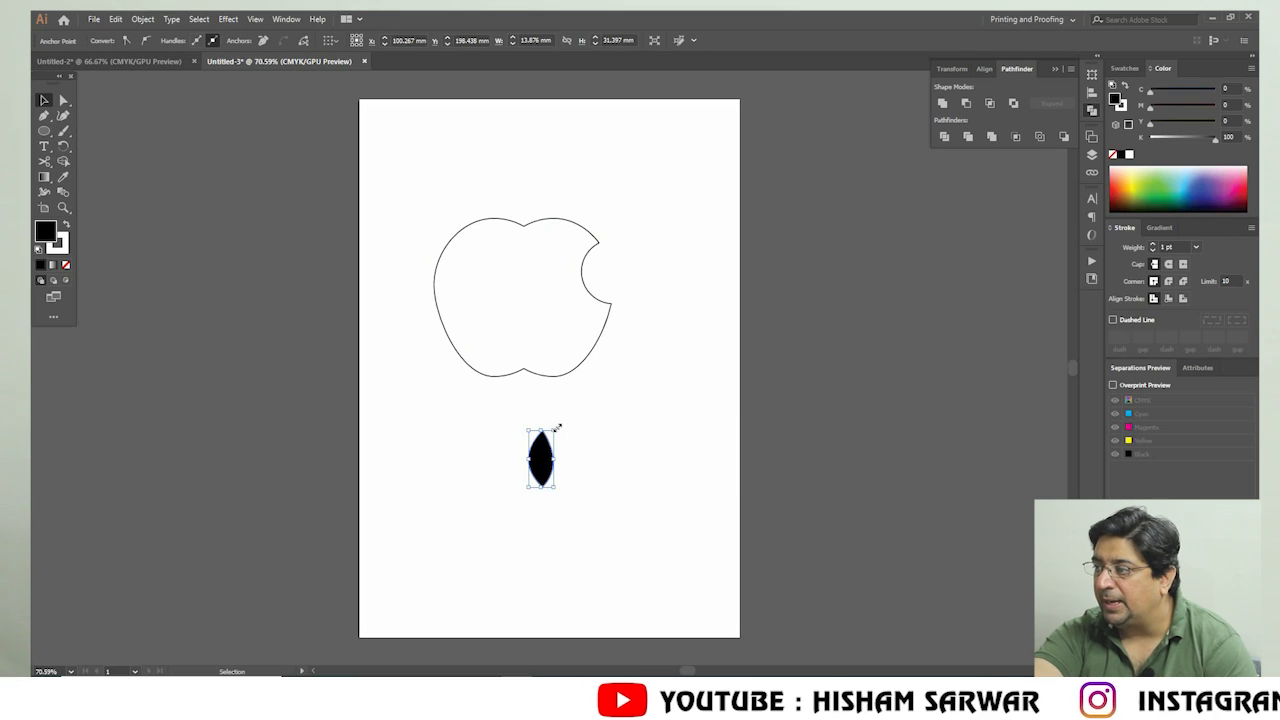
drag(564, 427, 541, 499)
key(ctrl+z)
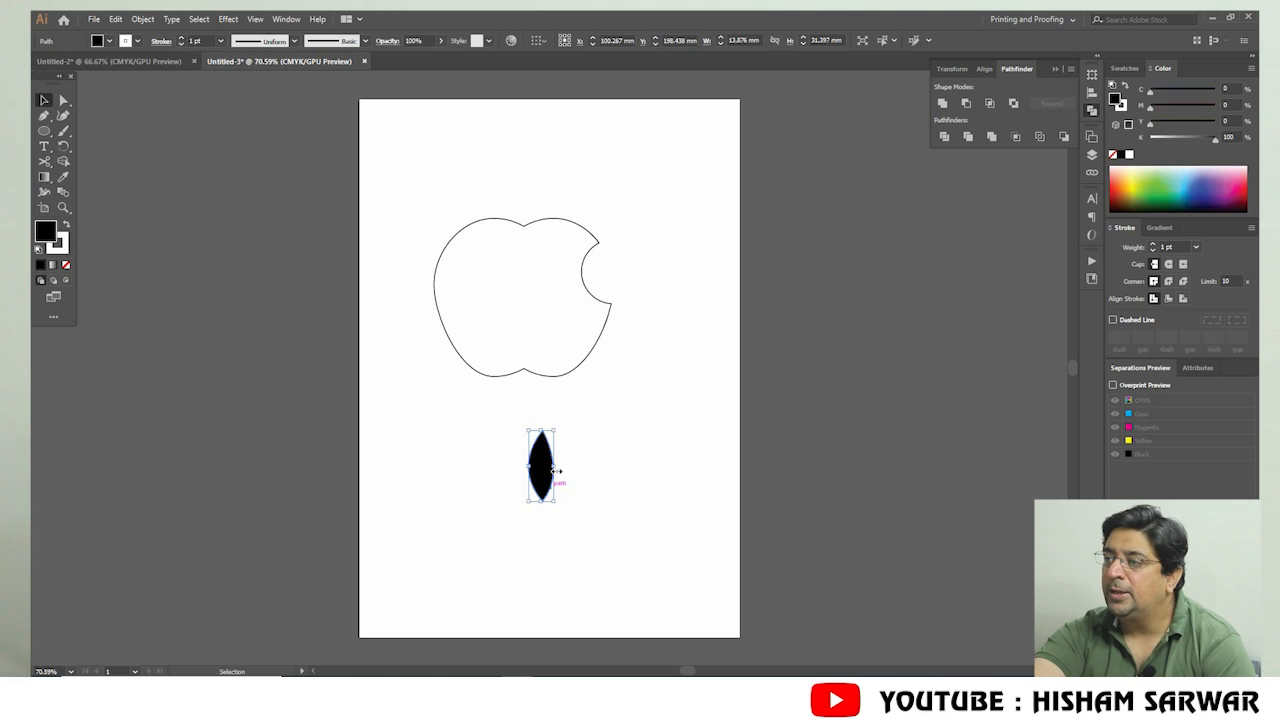
Place the leaf just above the apple's top notch and rotate it so its tip leans right.
drag(557, 470, 536, 184)
click(540, 340)
drag(580, 290, 580, 290)
click(589, 273)
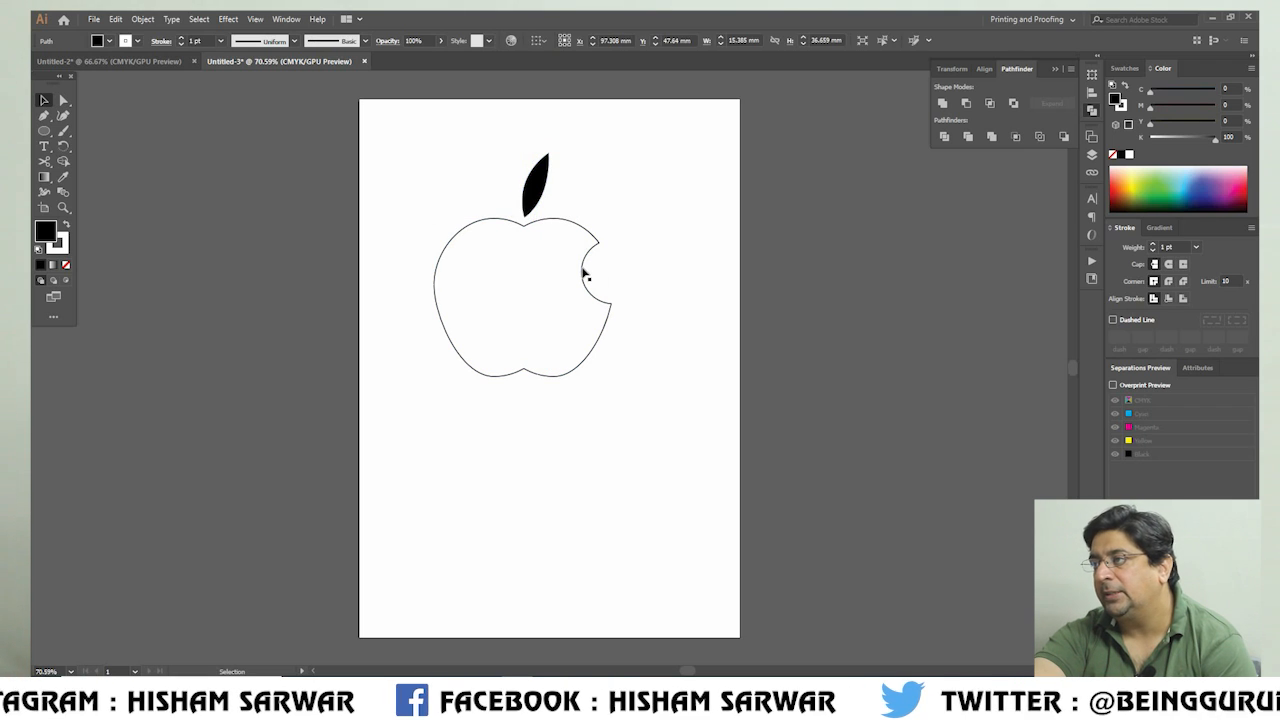
Swap the apple shape's fill and stroke so it is filled black with a white stroke.
click(583, 272)
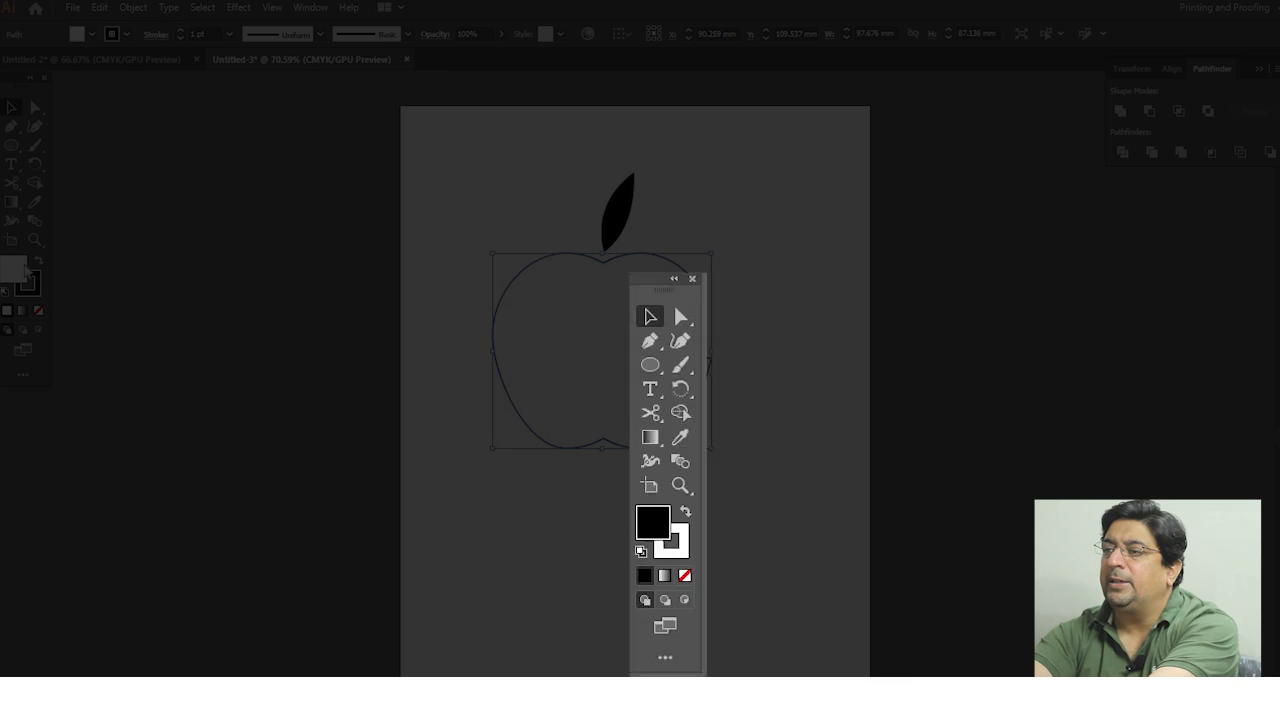
click(258, 413)
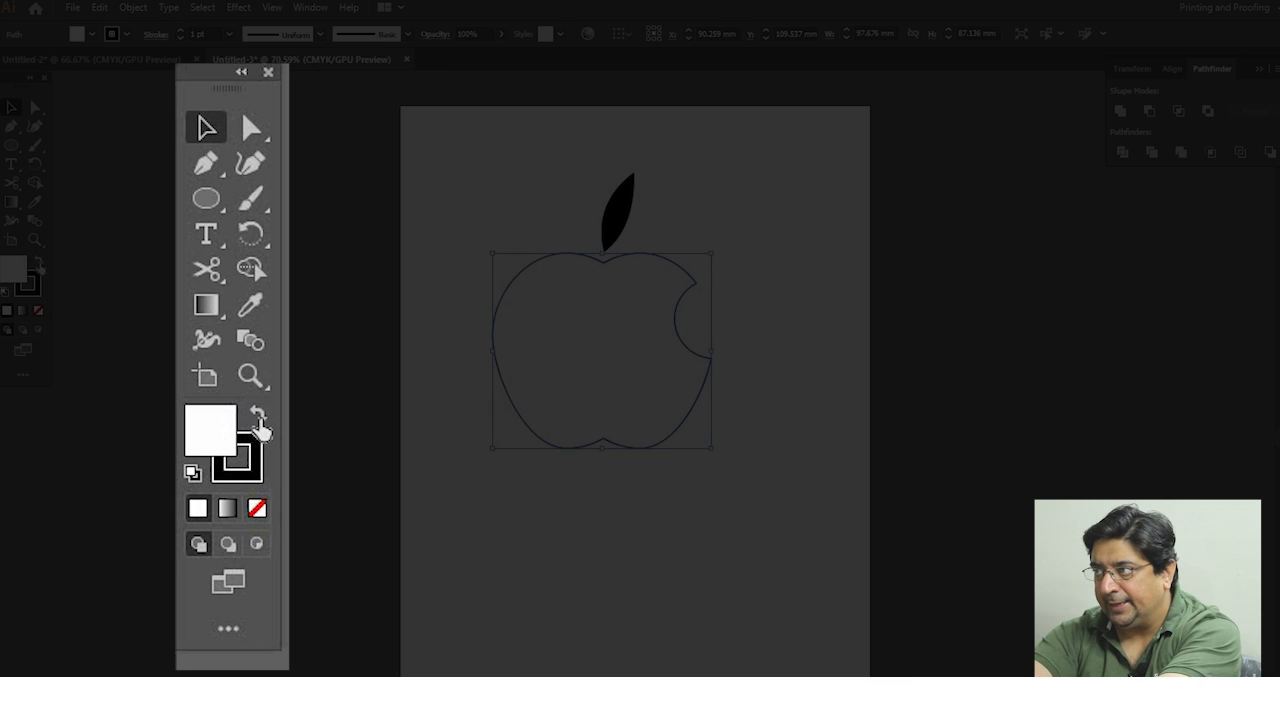
key(shift+x)
click(655, 556)
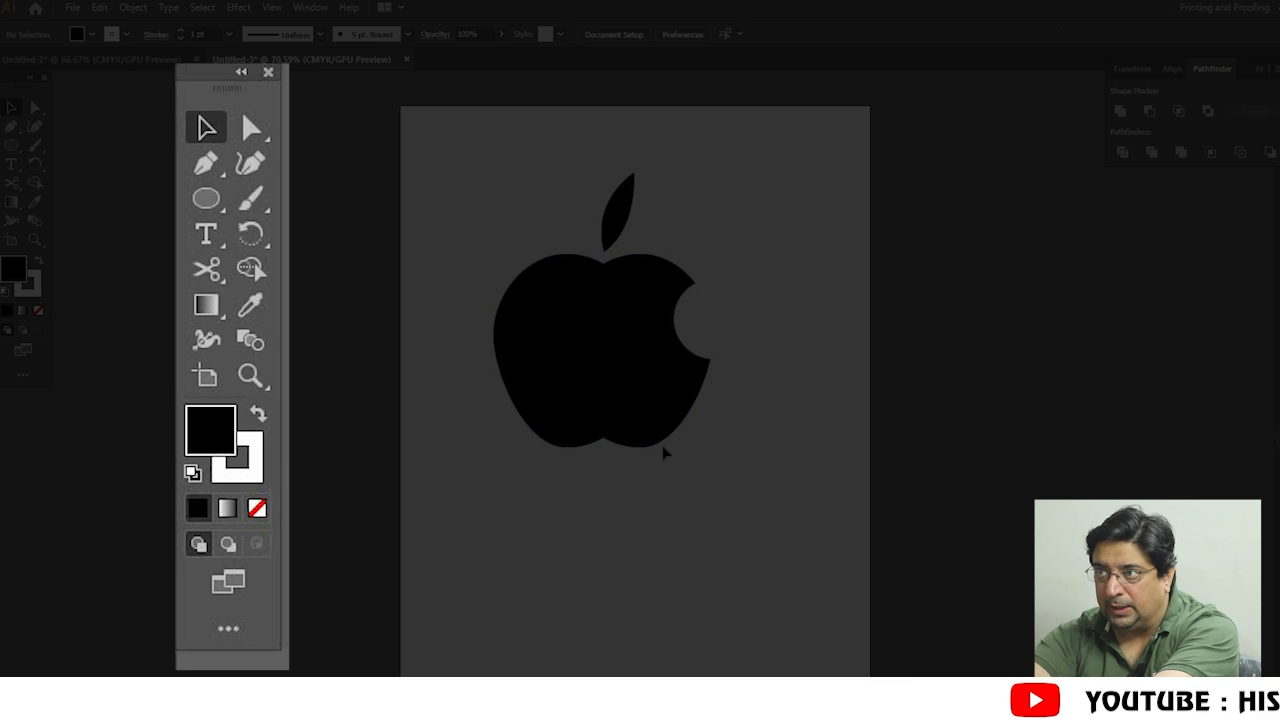
Move the apple and leaf together down toward the middle of the artboard.
drag(648, 383, 828, 500)
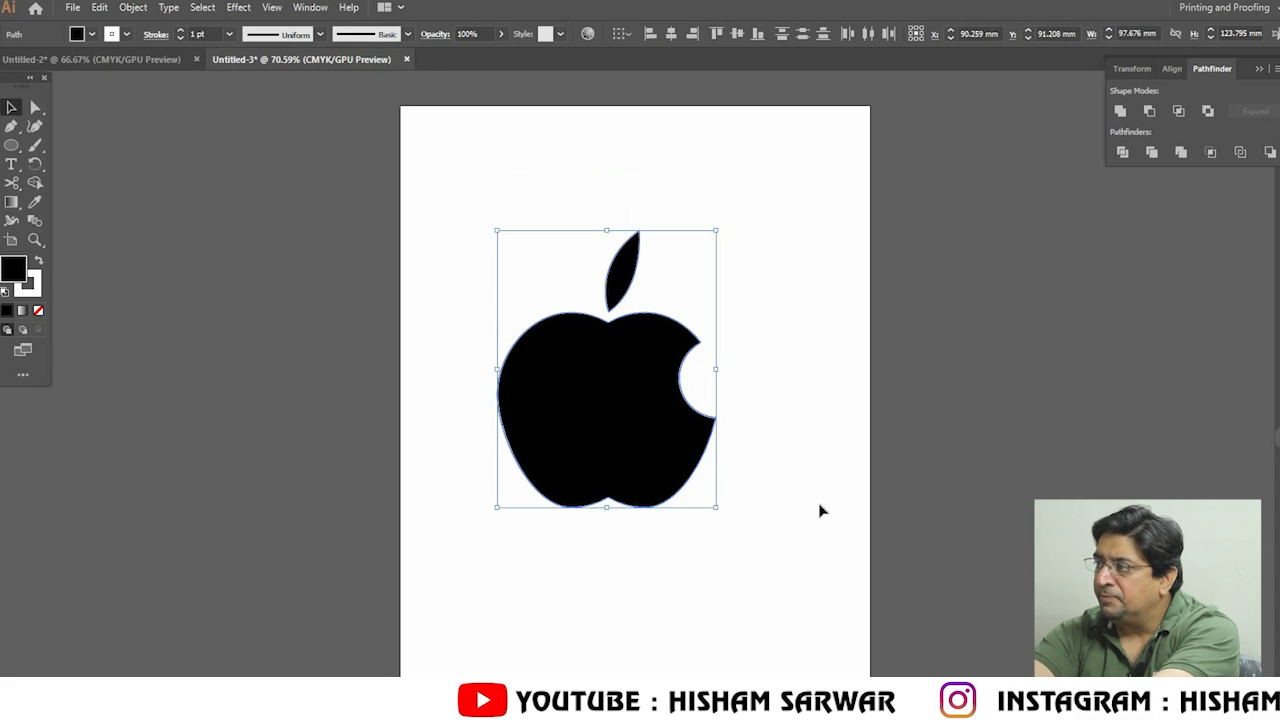
click(819, 499)
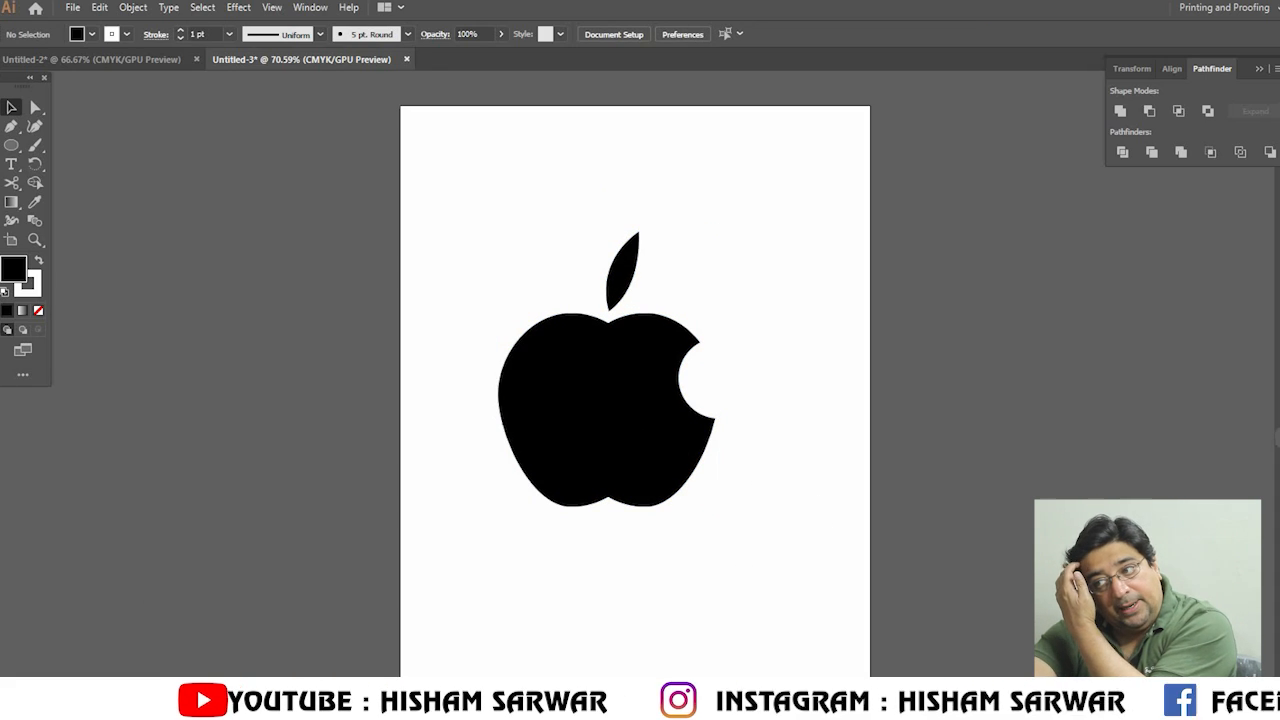